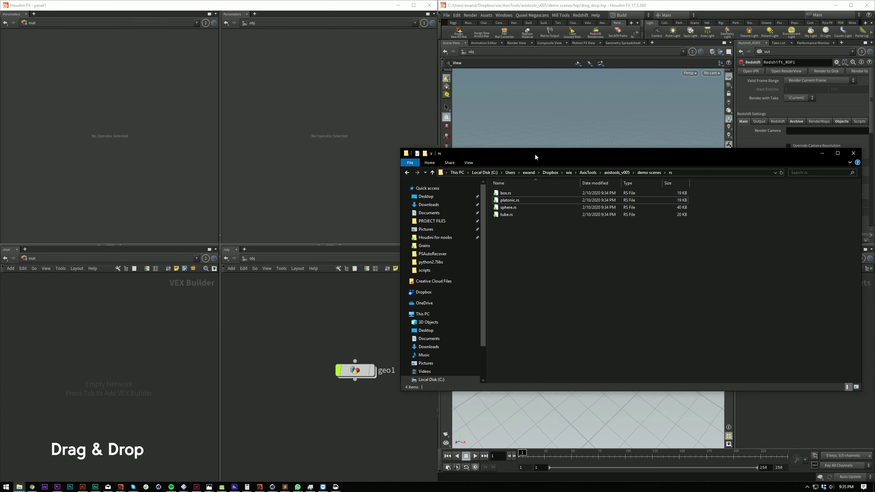
Import box.rs, platonic.rs, sphere.rs and tube.rs into the object network as Redshift proxies and move the four nodes clear of geo1
left_click_drag(356, 200, 282, 104)
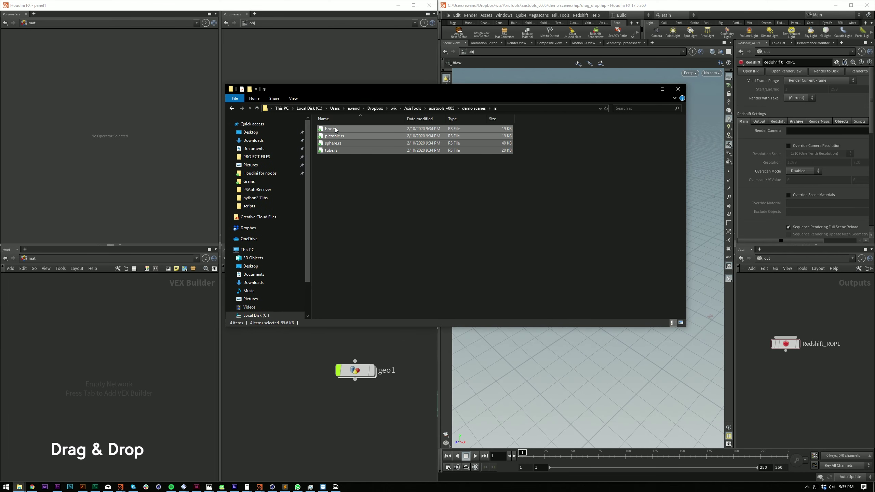
left_click_drag(333, 129, 260, 344)
left_click(369, 427)
scroll(367, 424, "down", 3)
middle_click_drag(353, 413, 346, 386)
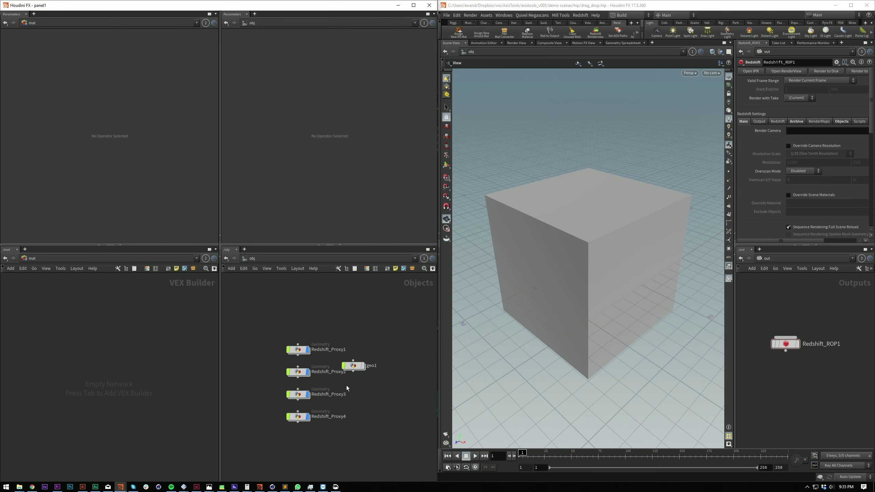
left_click_drag(325, 340, 266, 405)
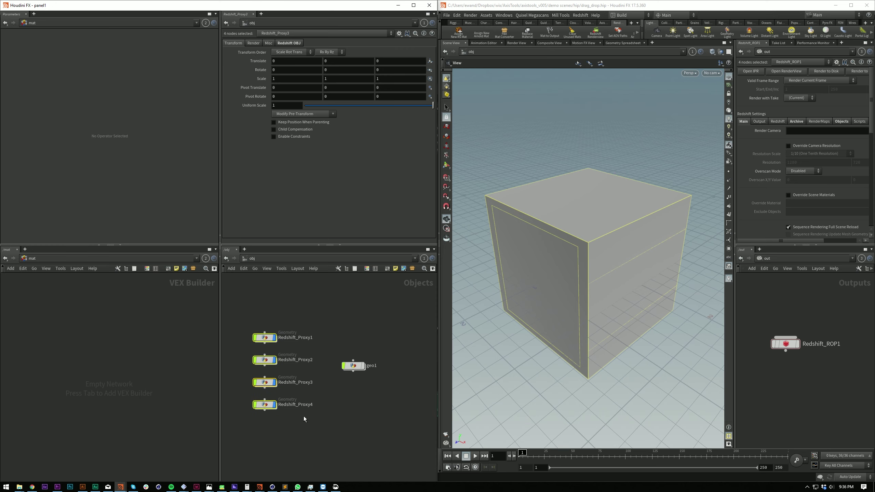
left_click(341, 422)
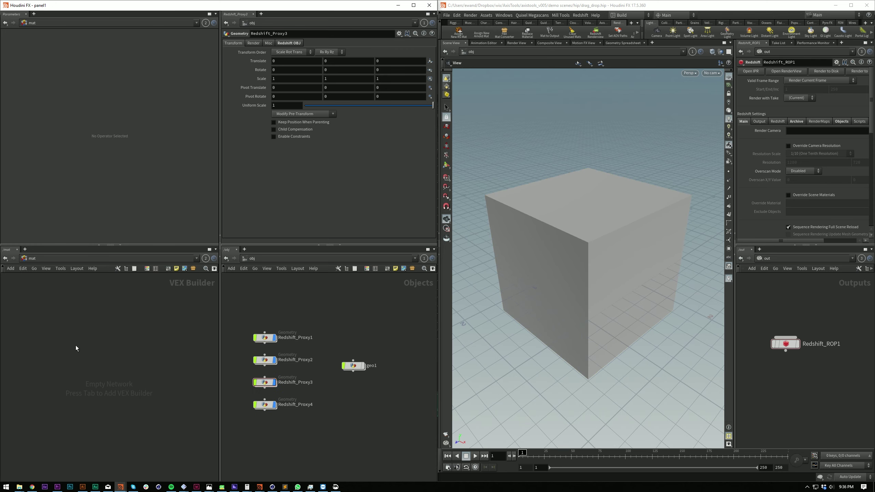
Create a Redshift material named "material" in the material network and enter it
key("shift+m")
type("material")
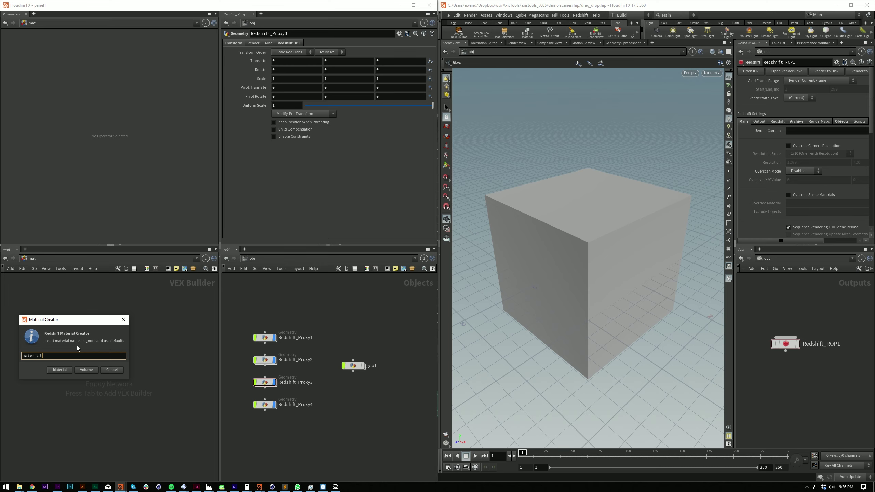
key("Return")
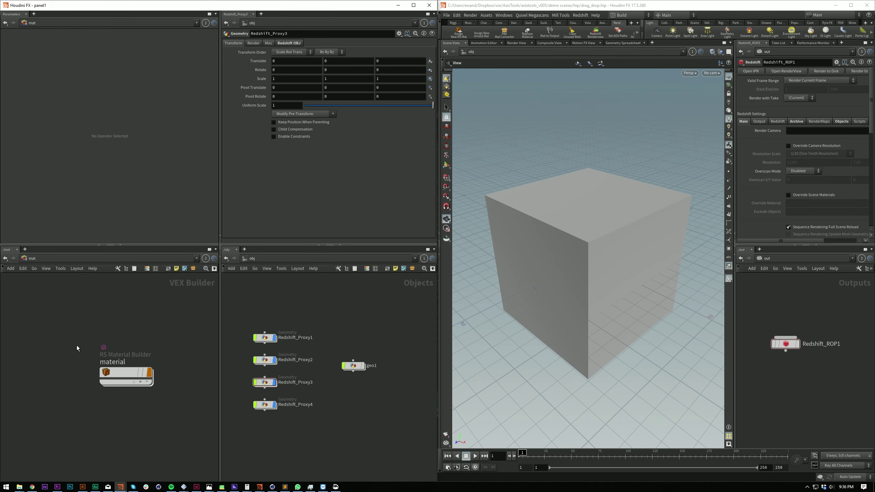
double_click(125, 373)
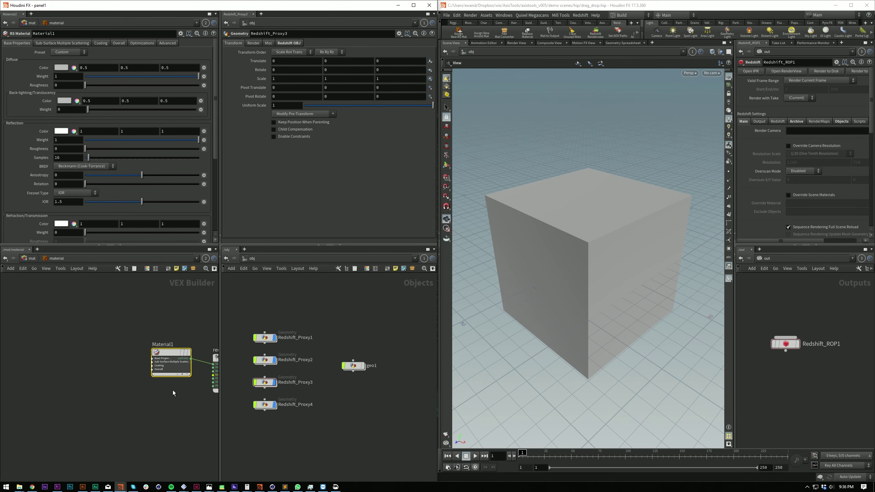
Bring texture files from the file explorer into the material's network, using the $HIP/$HOME/$JOB variable in their paths
middle_click_drag(157, 391, 99, 385)
key("alt+Tab")
left_click_drag(414, 151, 28, 326)
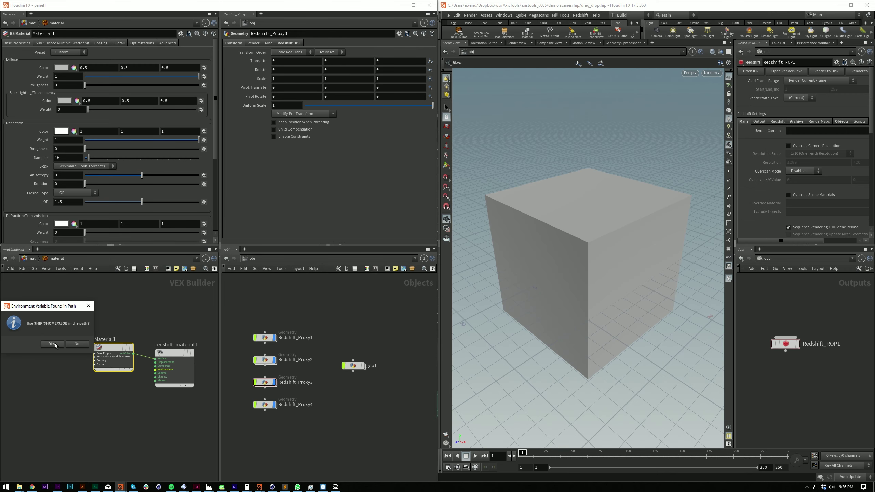
left_click(51, 344)
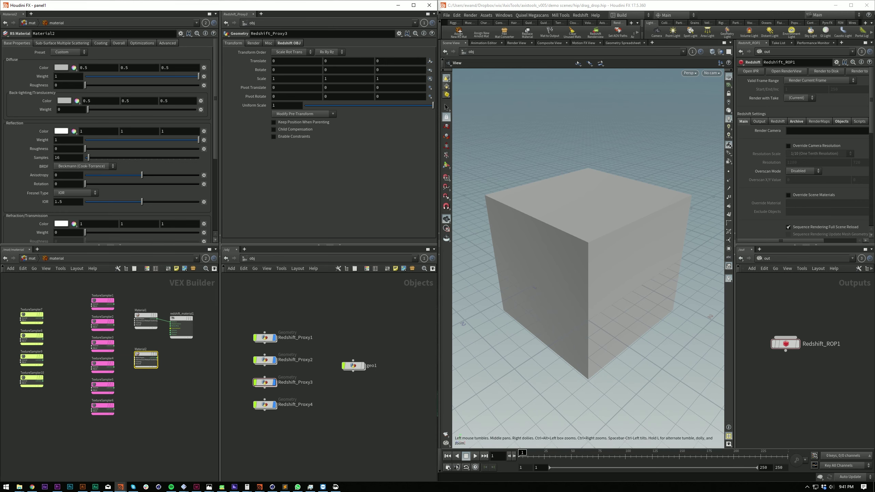
Bring another set of texture files from the file explorer into the material's network
left_click_drag(241, 491, 441, 155)
left_click_drag(402, 210, 172, 381)
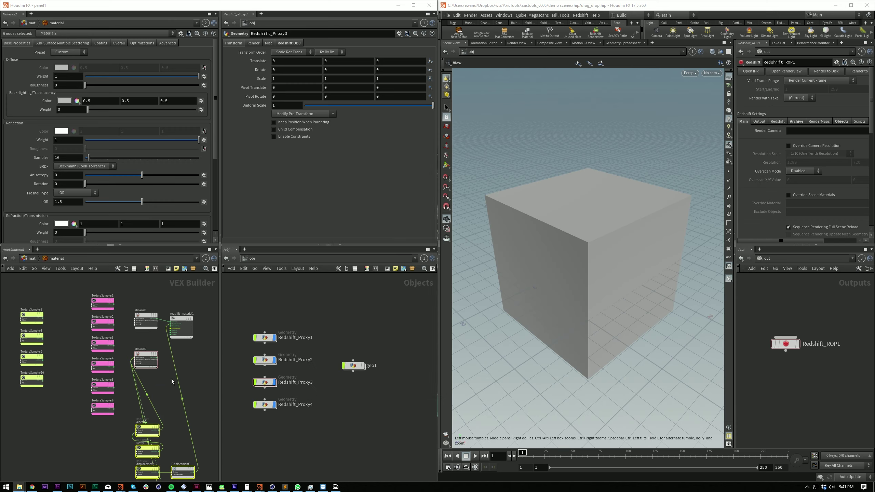
middle_click_drag(172, 379, 150, 333)
scroll(150, 332, "down", 1)
Auto-arrange the Material2 node together with its connected texture nodes, and move them lower in the network
left_click(131, 314, "shift")
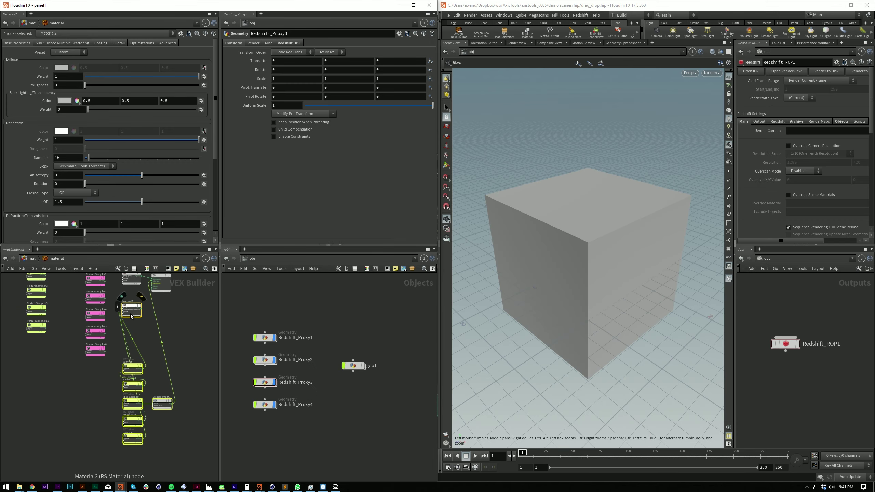
key("l")
middle_click_drag(149, 341, 152, 398)
left_click_drag(137, 369, 135, 480)
middle_click_drag(165, 449, 173, 381)
left_click(162, 396)
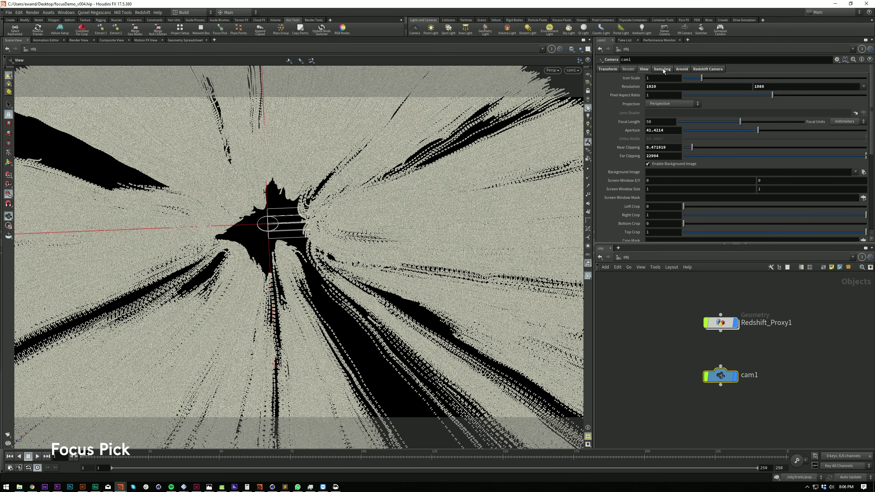
Show cam1's sampling settings and add a Null object beside the camera node
left_click(662, 69)
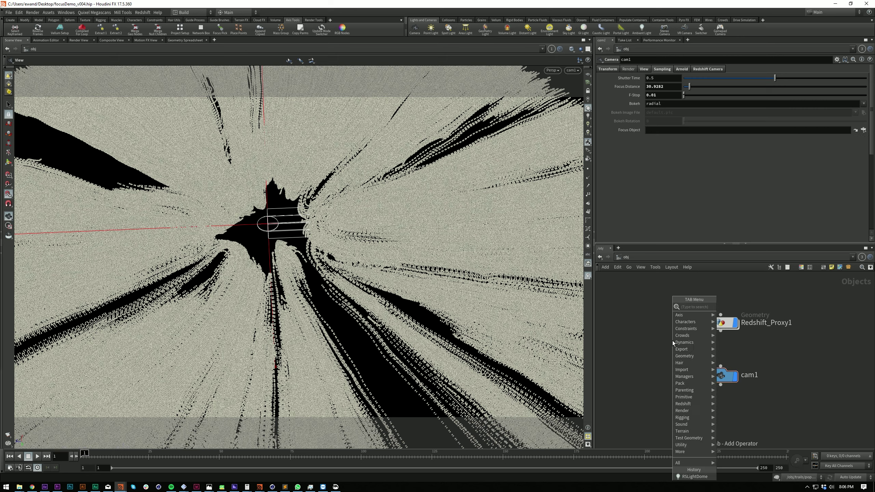
type("null")
key("Return")
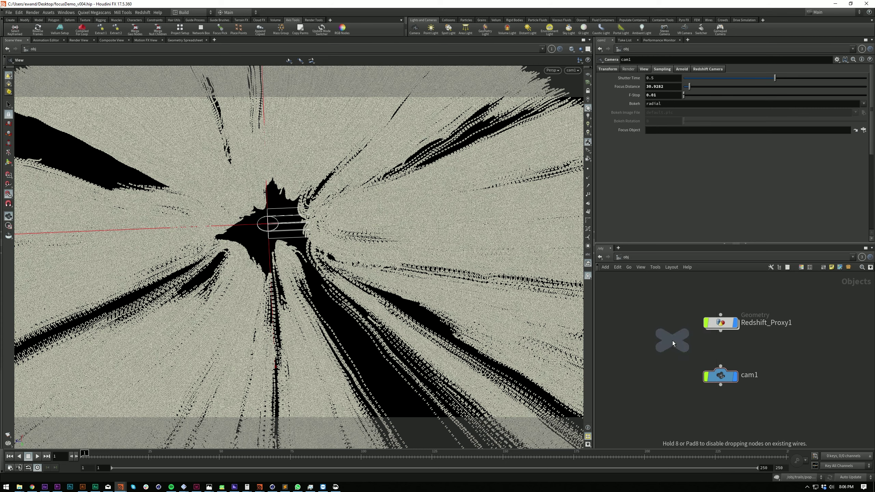
left_click(663, 340)
left_click(710, 374)
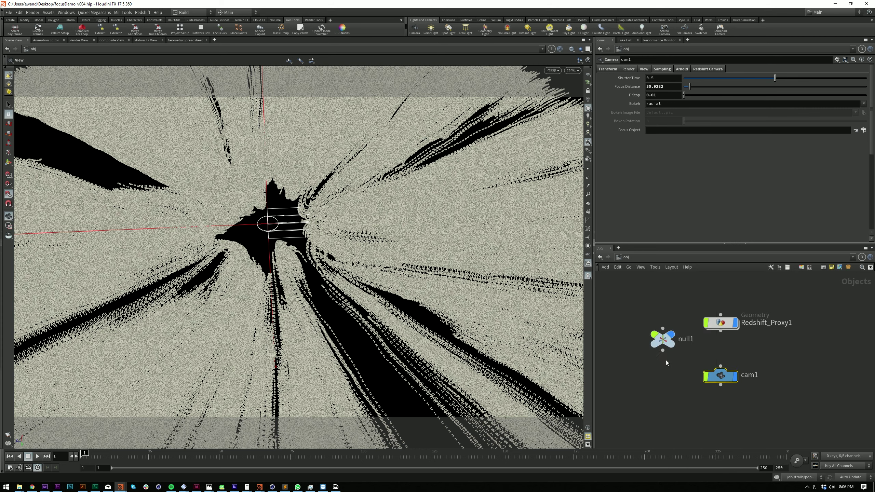
Assign null1 as cam1's Focus Object and move the camera farther from the null in the viewport
left_click_drag(663, 340, 651, 130)
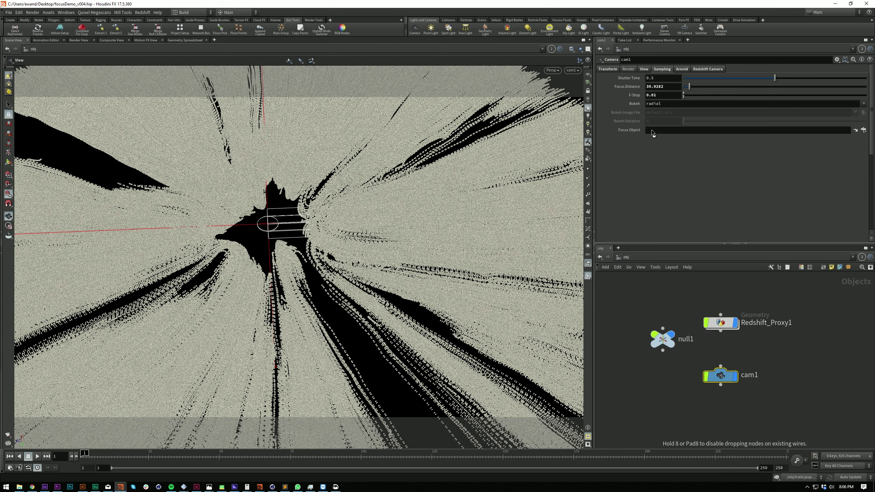
left_click(662, 393)
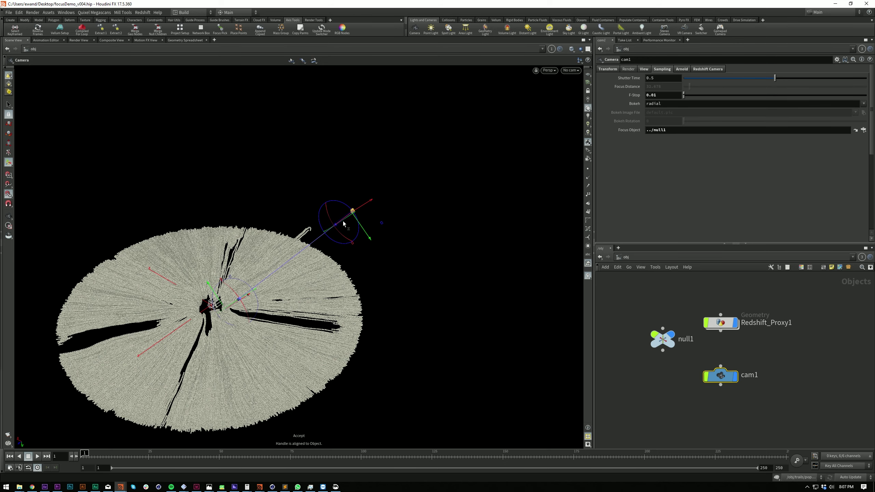
left_click_drag(343, 223, 488, 141)
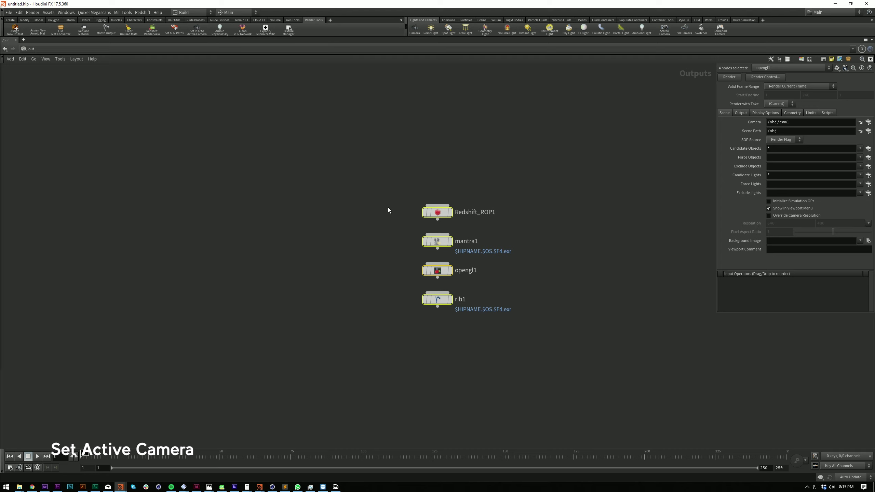
Run Set ROP to Active Camera on all four render nodes in the output network
left_click(436, 214)
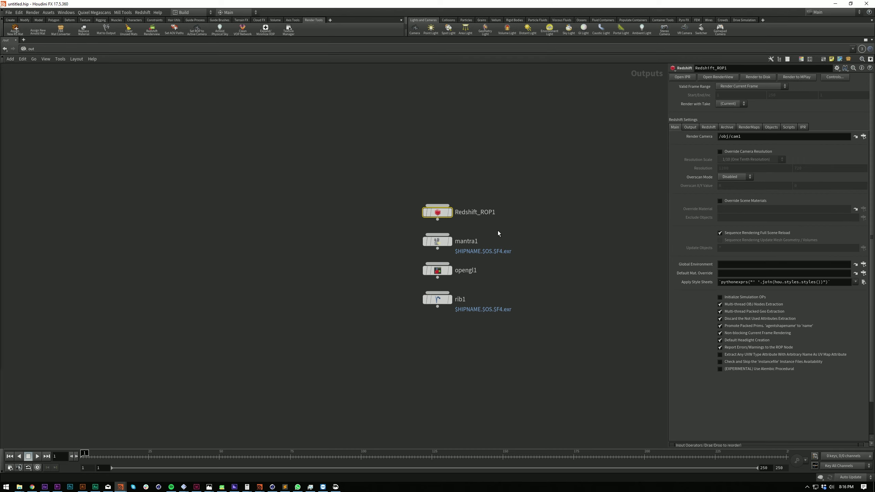
key("ctrl+a")
key("Tab")
type("act")
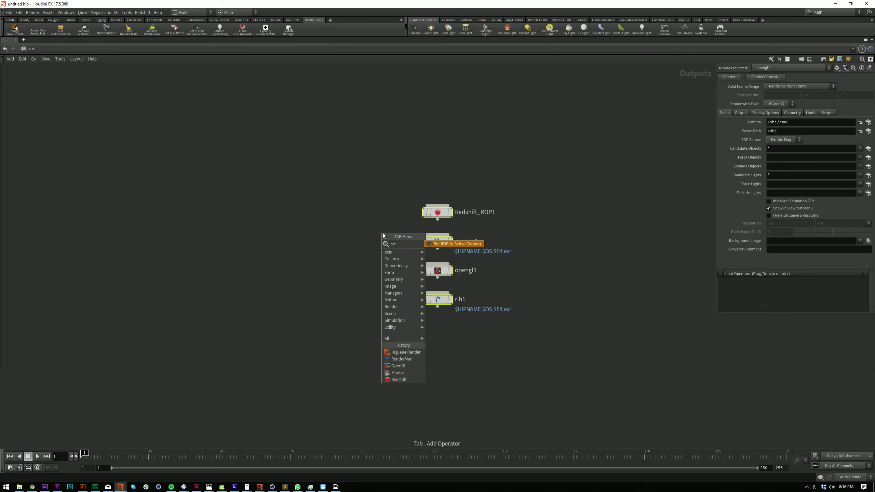
key("Return")
Check the camera assigned in the Redshift_ROP1, opengl1 and rib1 render nodes
left_click(447, 212)
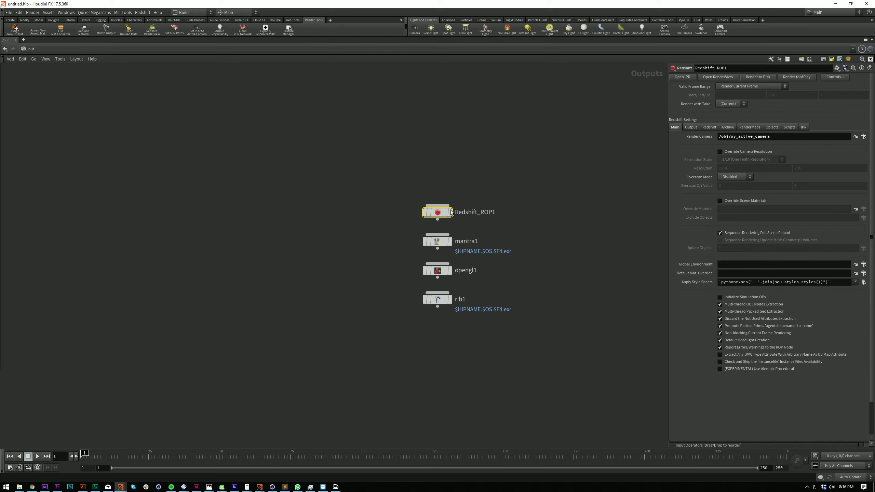
left_click(439, 271)
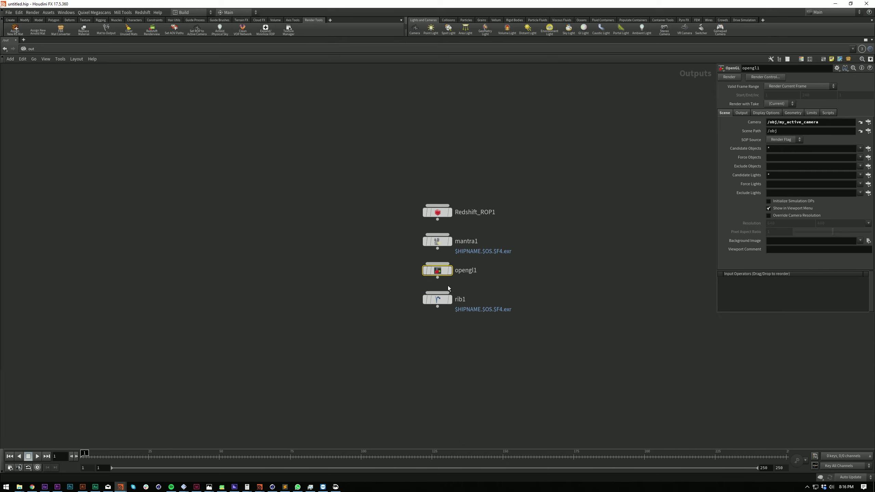
left_click(440, 298)
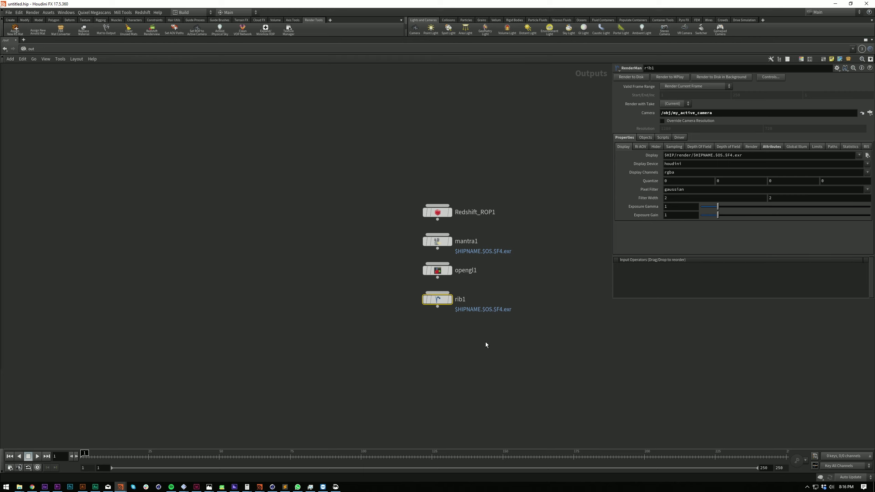
left_click(484, 344)
Add a Unified Noise node between the global parameters and output nodes of pointvop1
key("Tab")
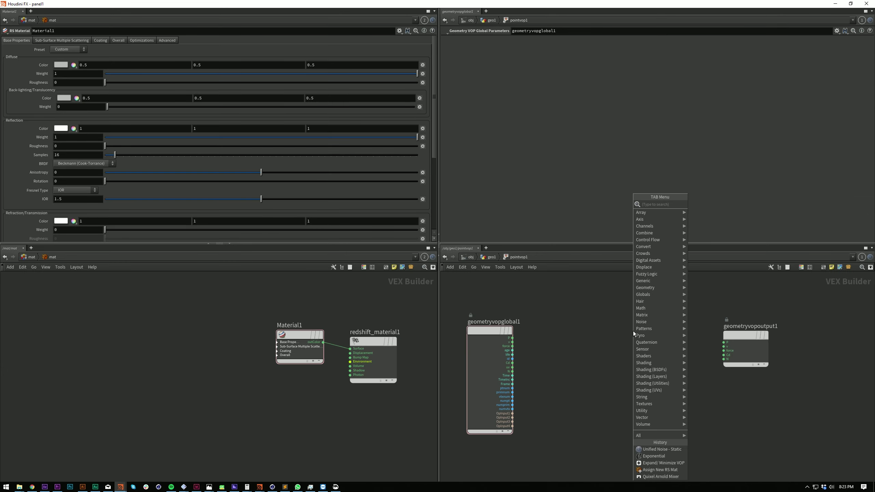
key("Escape")
key("Tab")
type("uni")
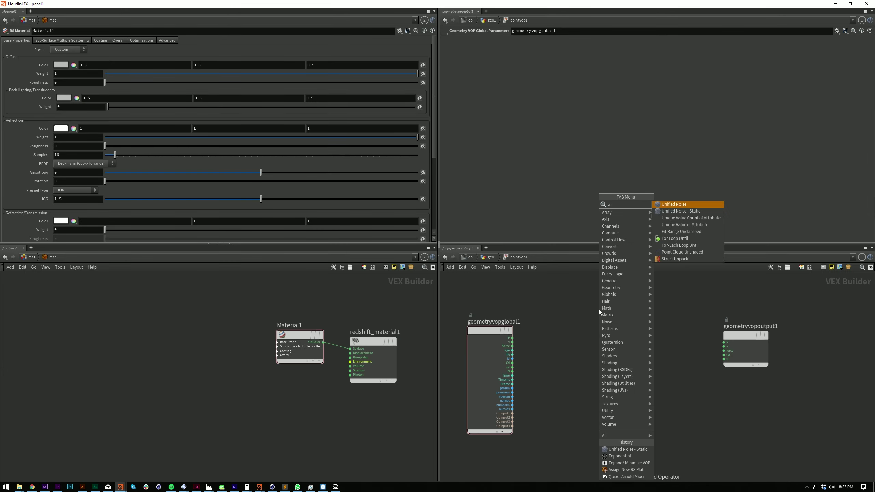
key("Return")
left_click(599, 309)
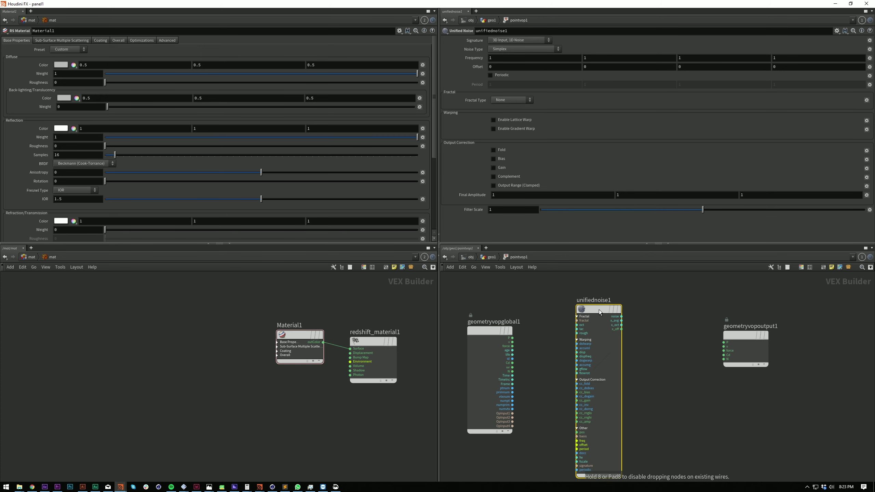
key("Tab")
type("uni")
key("BackSpace")
key("BackSpace")
key("BackSpace")
type("unif")
key("Escape")
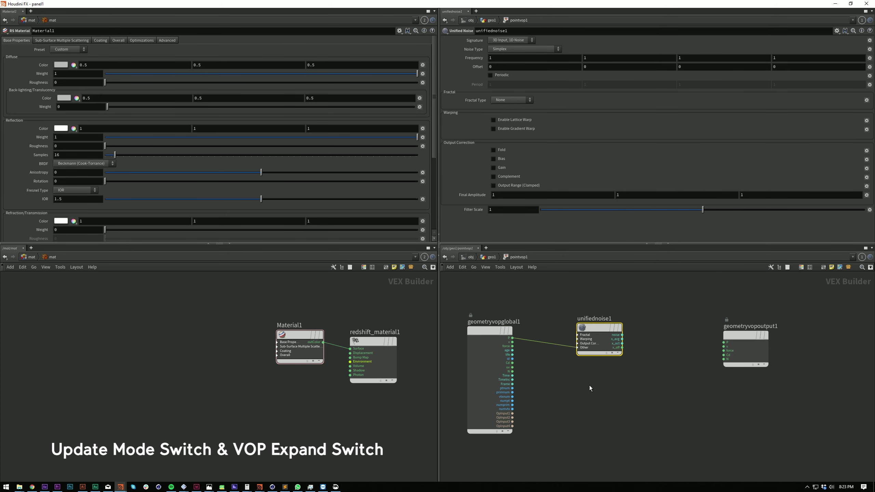
Run Expand/Minimize VOP twice on the Material1 node in the material network
left_click(590, 388)
left_click(301, 344)
key("Tab")
type("ev")
key("Return")
key("Tab")
type("ev")
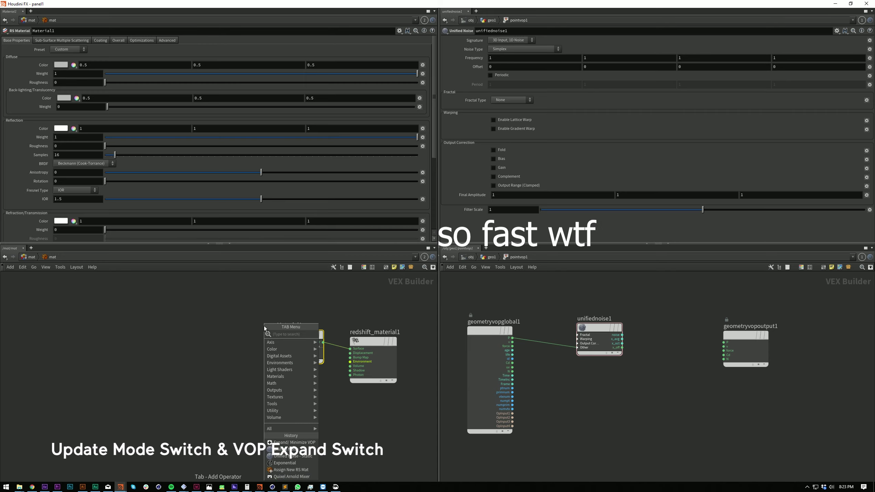
key("Return")
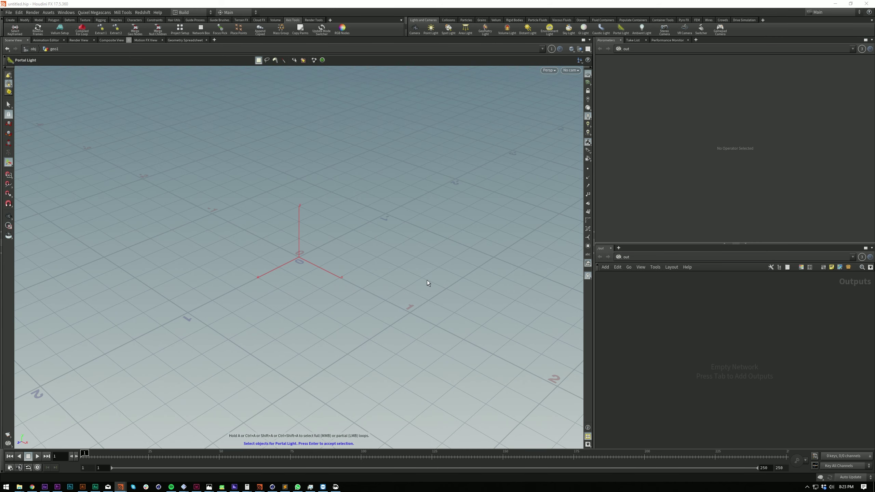
Leave the Portal Light tool and set the Global Seed of the scatter1 node to 1.37
key("Escape")
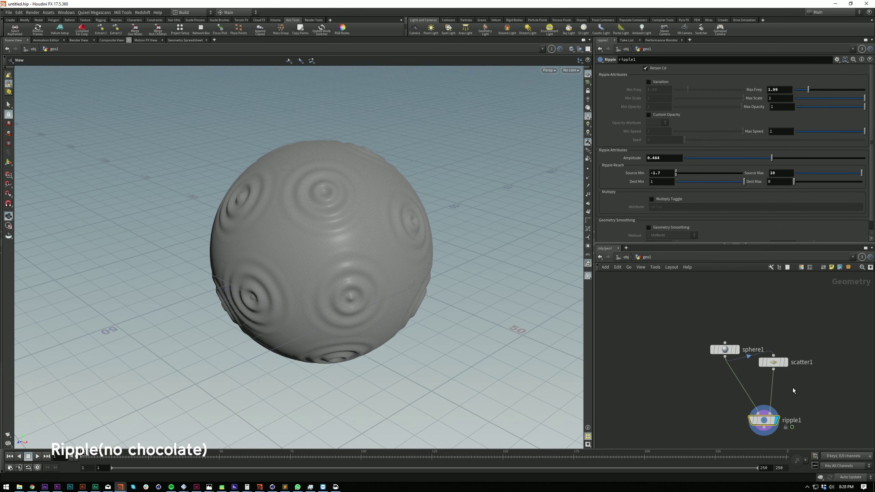
left_click_drag(692, 173, 710, 173)
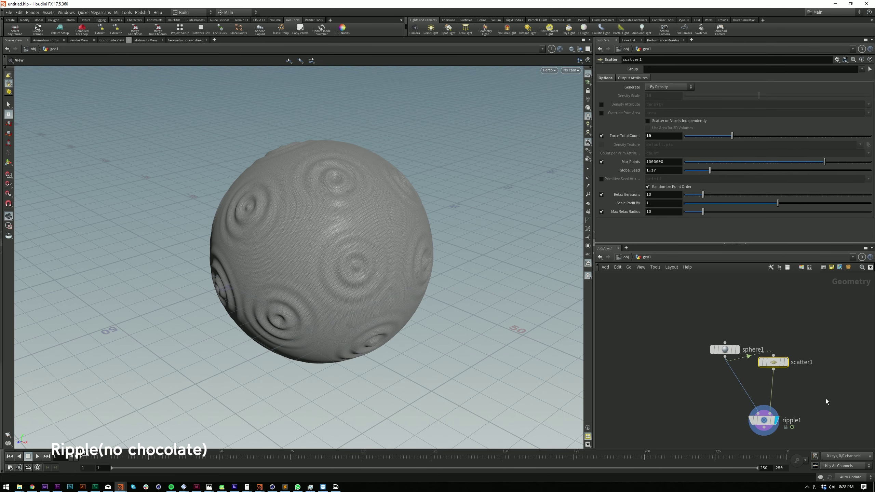
Enable Variation on the ripple1 node with Min Freq 1.26, and set its Amplitude to 0.638
left_click(766, 417)
left_click(648, 82)
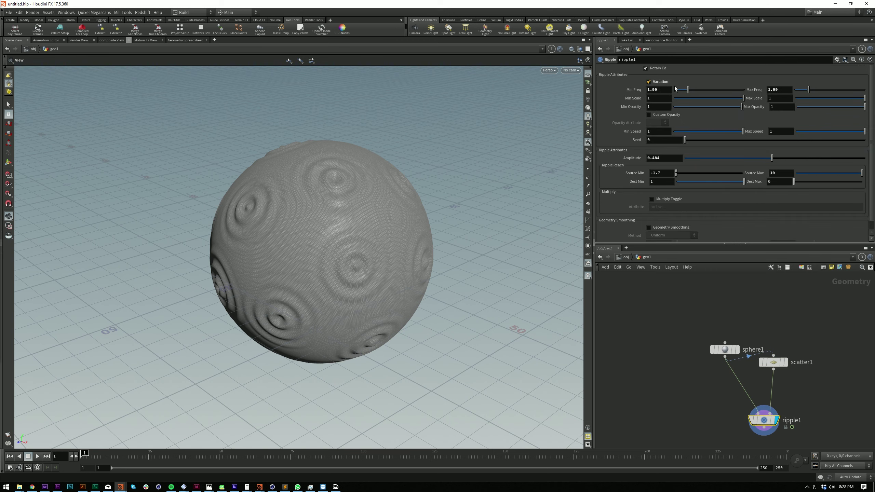
mouse_move(680, 90)
left_mouse_down()
mouse_move(696, 93)
mouse_move(682, 94)
left_mouse_up()
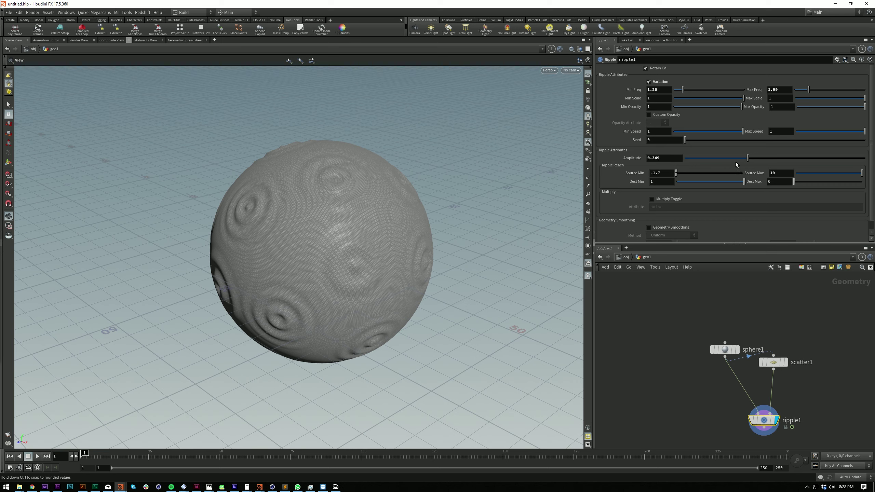
left_click_drag(735, 161, 799, 168)
Add a Point Replicate node between scatter1 and ripple1 in the geometry network
key("Tab")
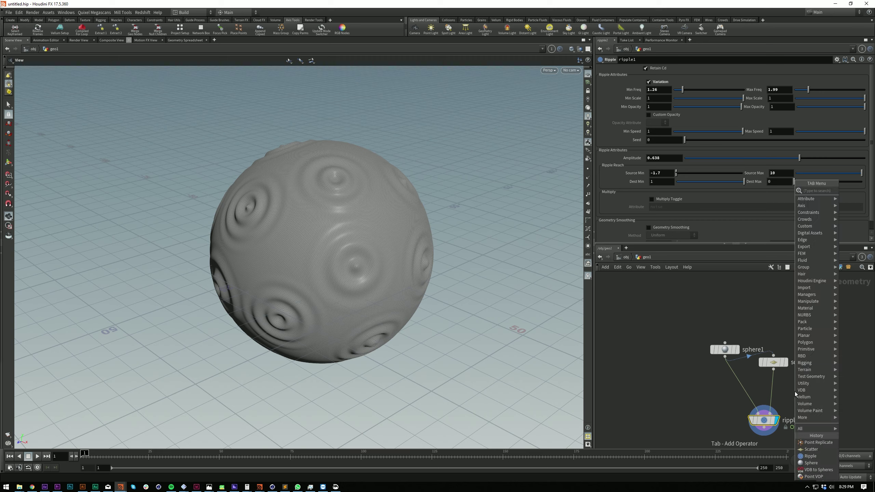
type("pointr")
key("Return")
left_click(794, 391)
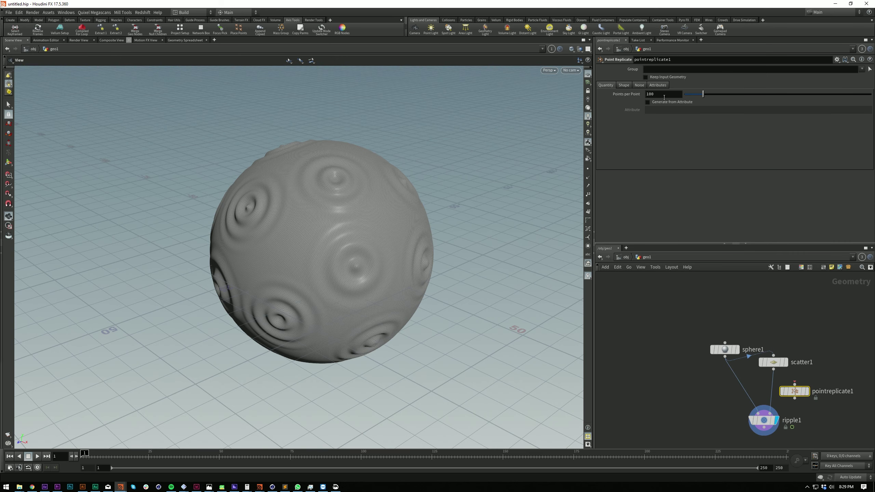
Set pointreplicate1's shape Uniform Scale to 10 and insert the node into the wire between scatter1 and ripple1
left_click(625, 85)
type("0")
key("Return")
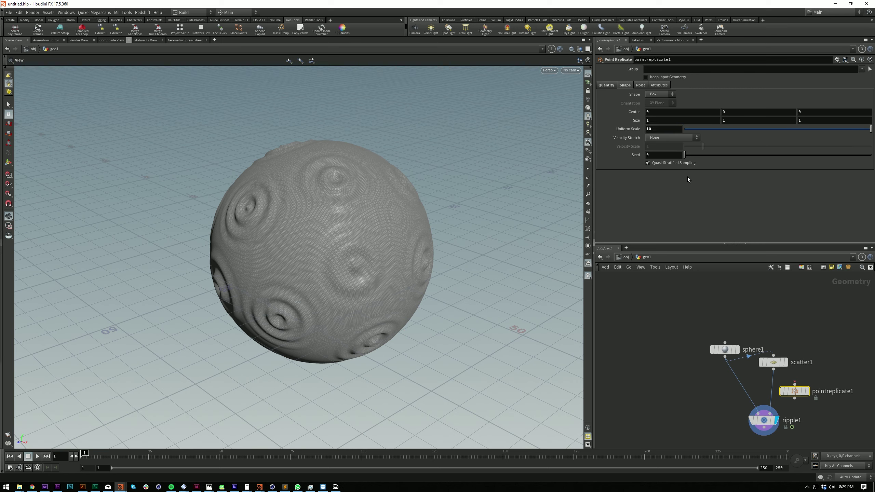
left_click_drag(795, 391, 777, 394)
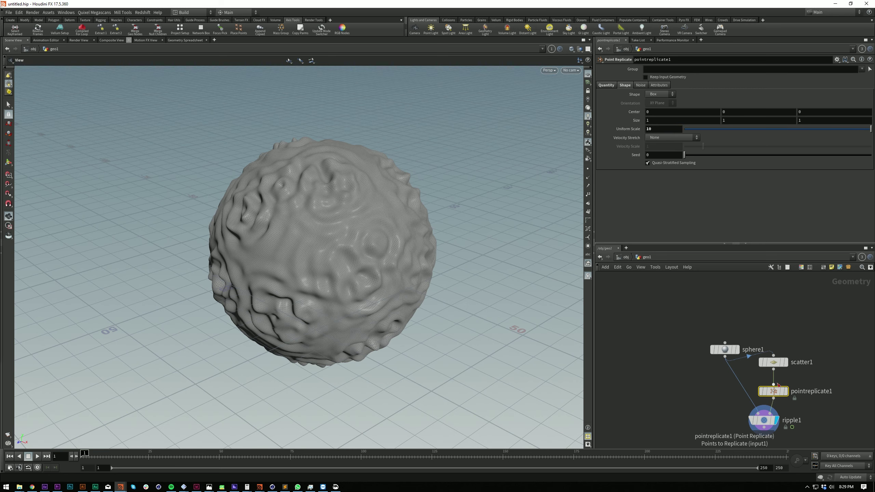
Undo the last parameter change and adjust the Source Max of ripple1's Ripple Reach
key("ctrl+z")
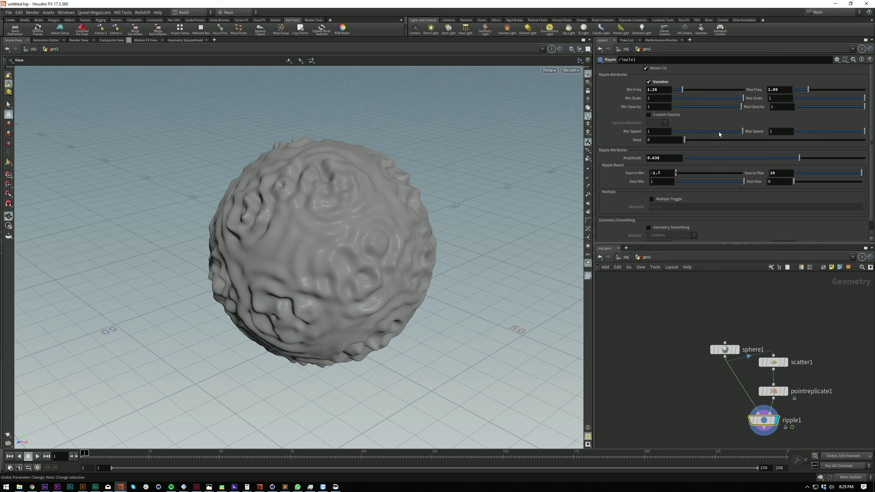
middle_click_drag(780, 174, 602, 173)
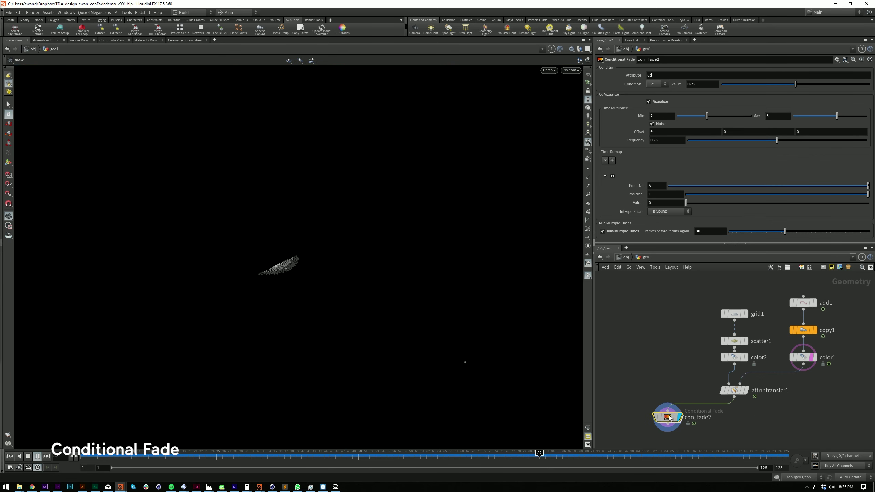
Place con_fade2 directly below attribtransfer1 and show attribtransfer1's output in the viewport
mouse_move(733, 433)
left_mouse_down()
mouse_move(729, 425)
mouse_move(734, 437)
left_mouse_up()
middle_click_drag(700, 405, 691, 348)
left_click(736, 333)
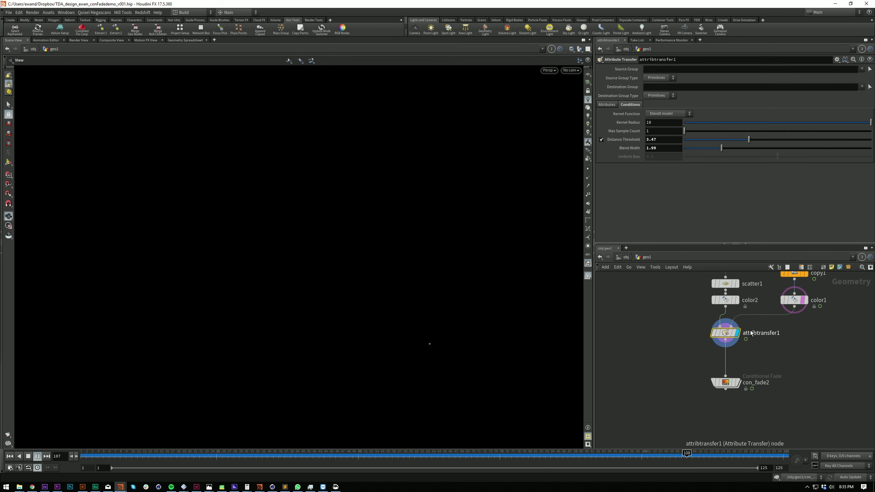
mouse_move(738, 339)
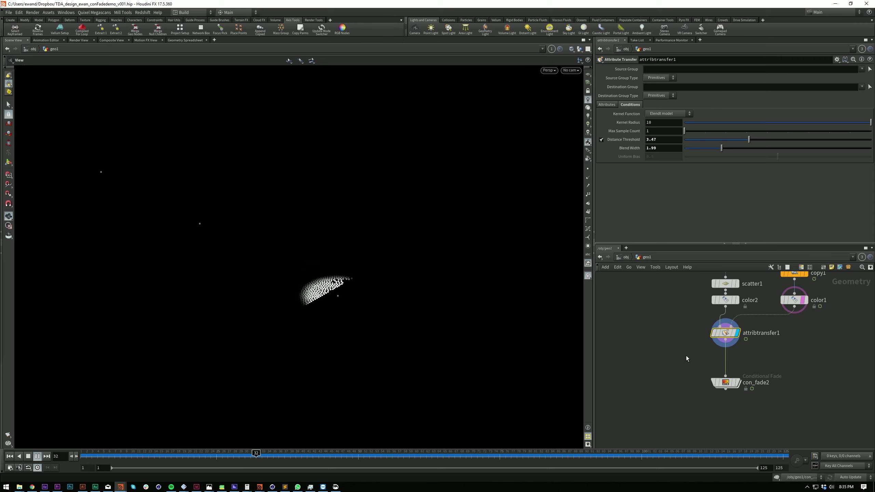
Select and display con_fade2, and restart the animation from the first frame
left_click_drag(686, 357, 763, 400)
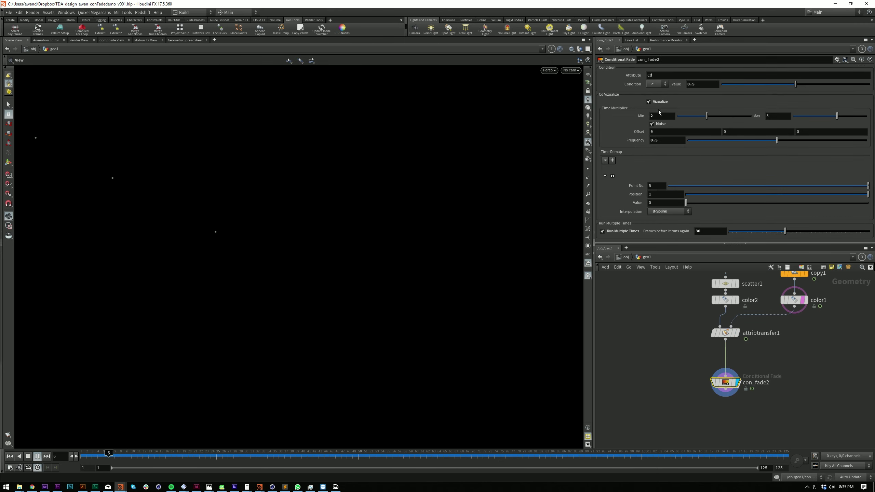
key("ctrl+Up")
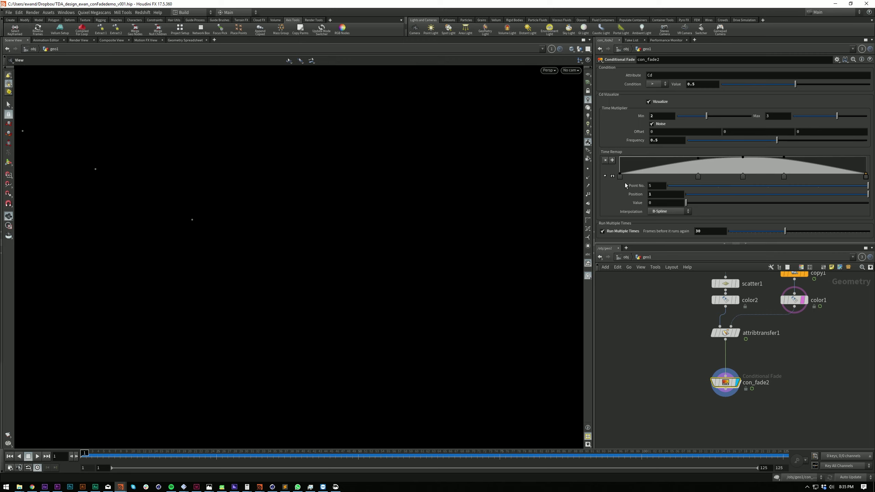
key("Up")
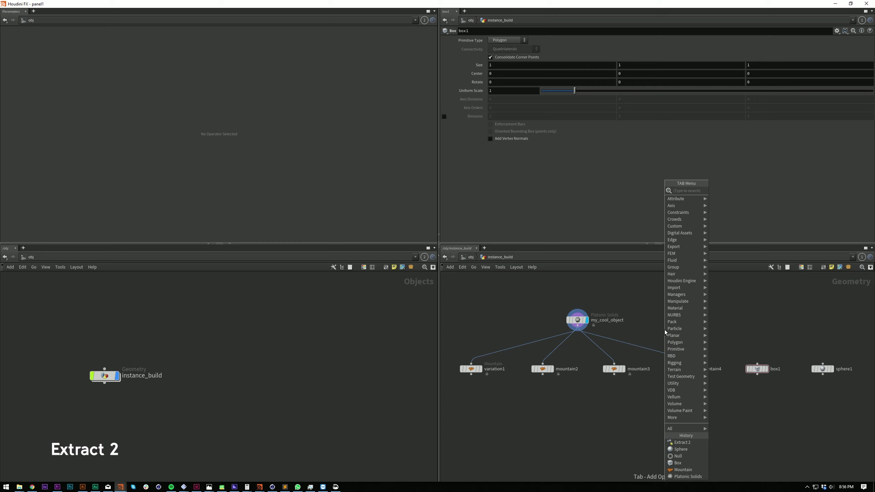
Launch Extract 2 and set its preferences to Add 'out' after, with Close After Extract turned off
type("ex2")
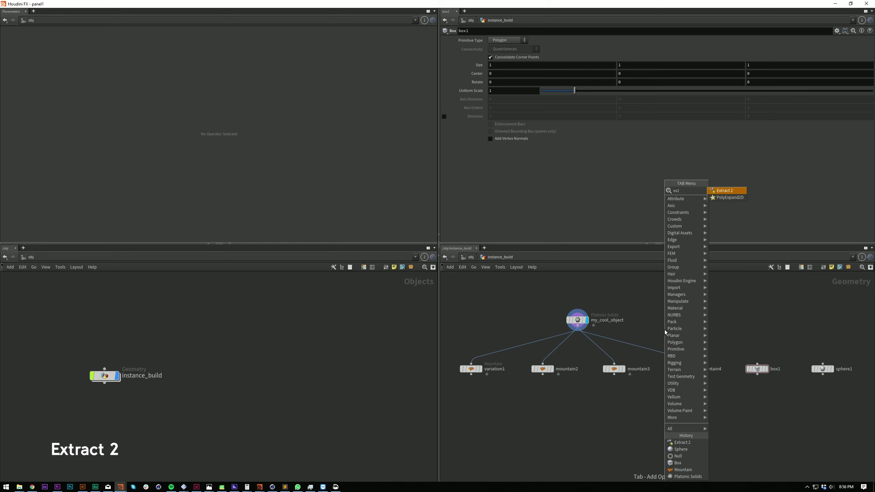
key("Return")
left_click(696, 352)
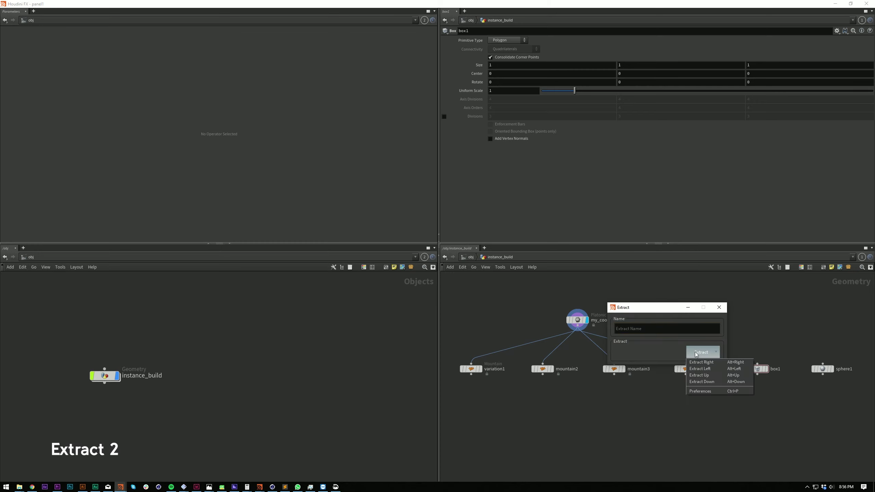
left_click(700, 391)
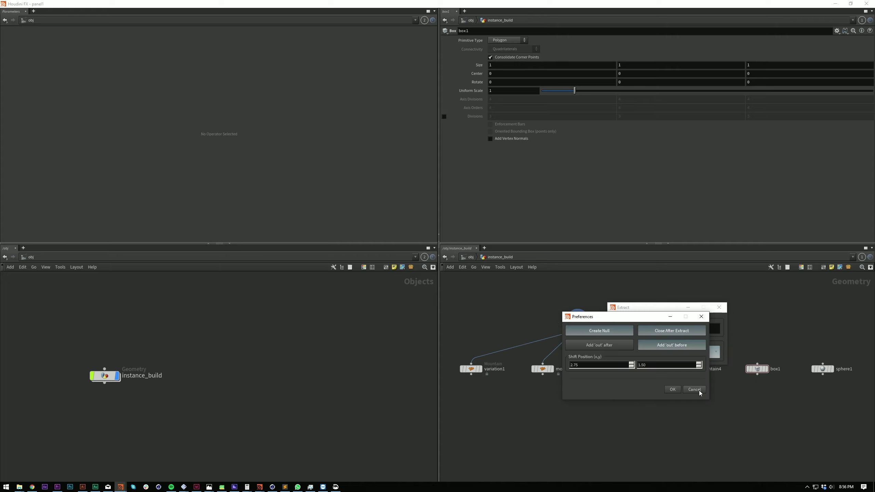
left_click(623, 346)
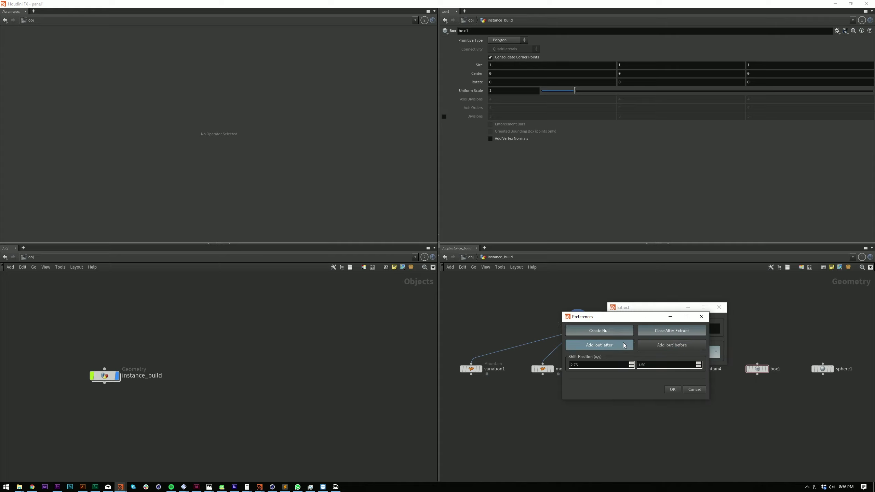
left_click(659, 330)
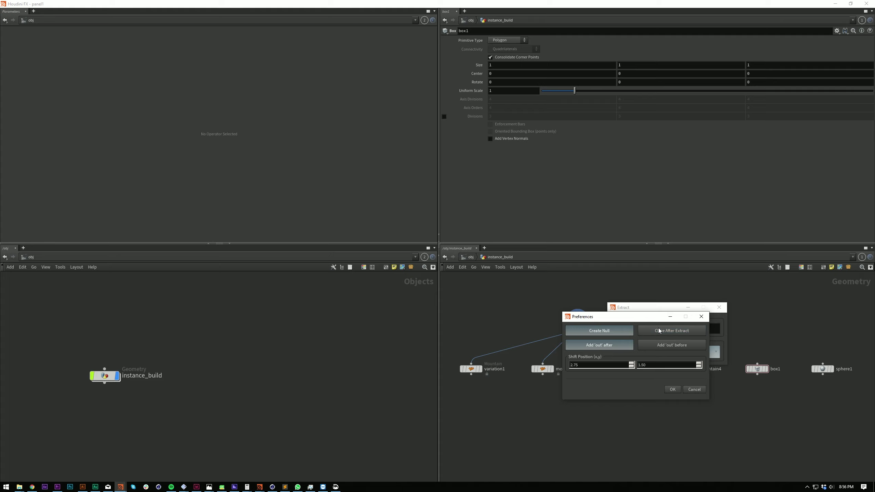
left_click(672, 390)
Extract variation1, mountain2, mountain3 and mountain4 to the right of instance_build, using the name instance1
left_click_drag(672, 310, 689, 276)
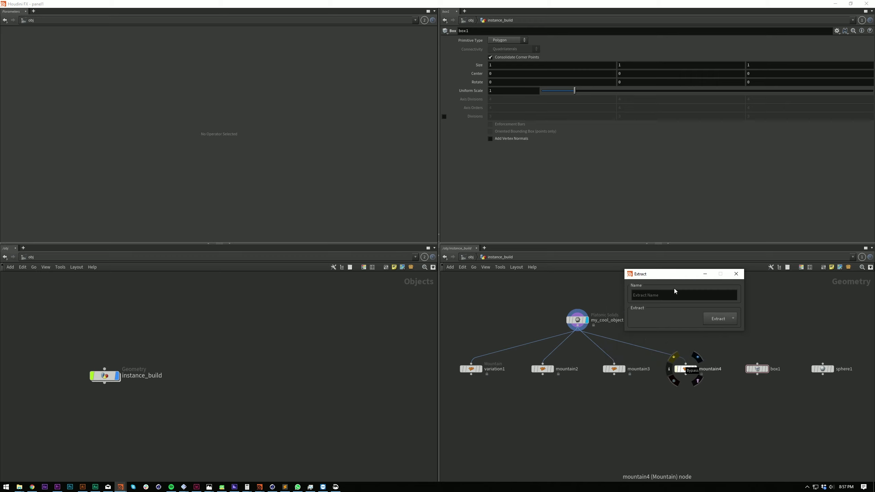
left_click_drag(462, 359, 700, 389)
left_click(643, 295)
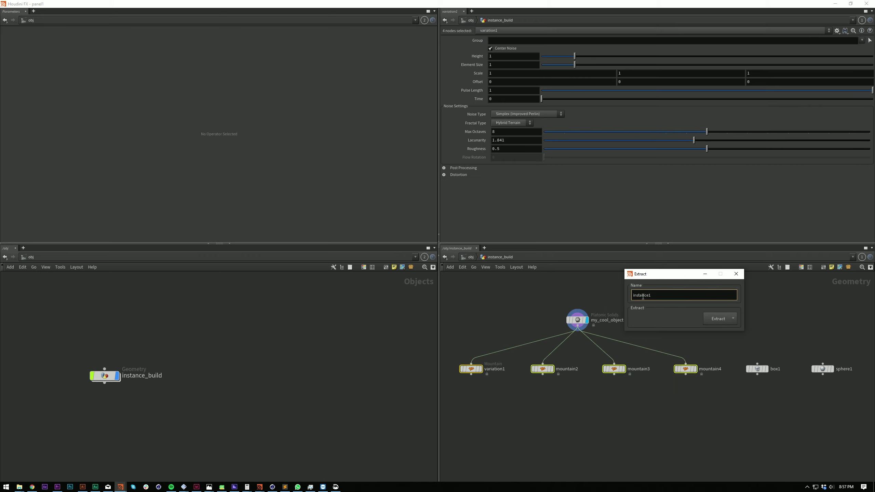
key("Return")
key("h")
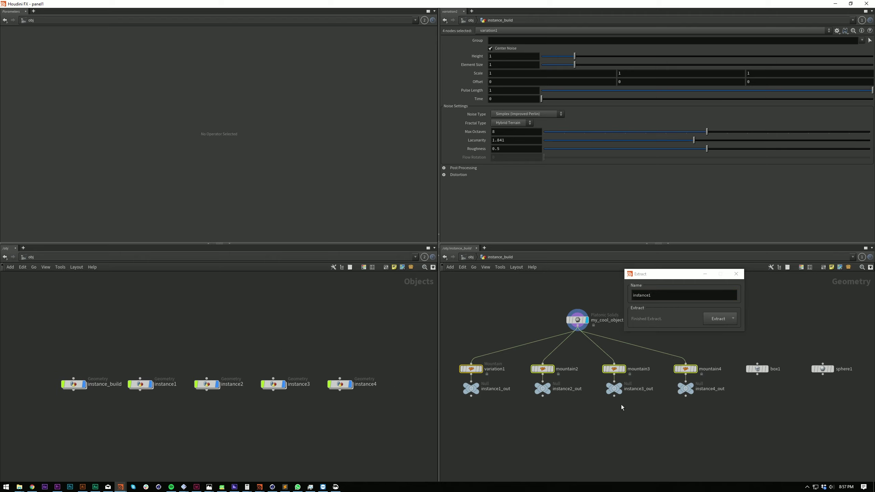
Extract box1 into a new object below instance_build with the name "scatter geo"
left_click(639, 414)
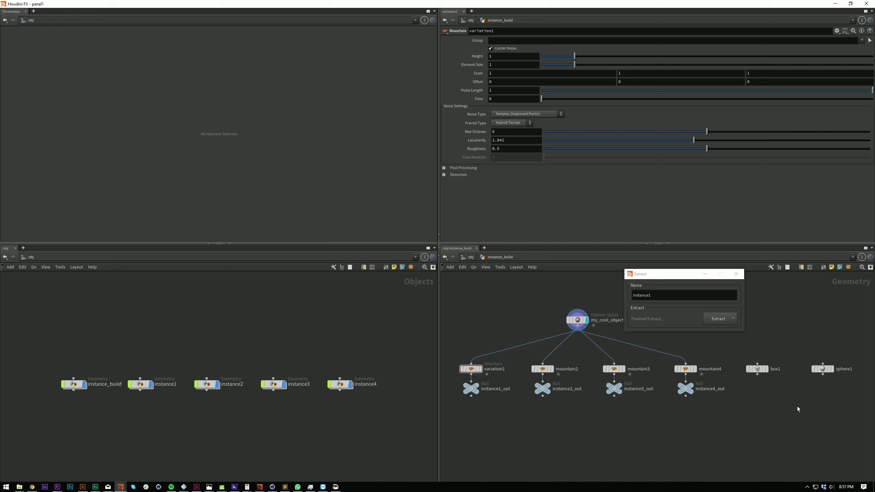
left_click_drag(797, 402, 746, 360)
left_click(652, 296)
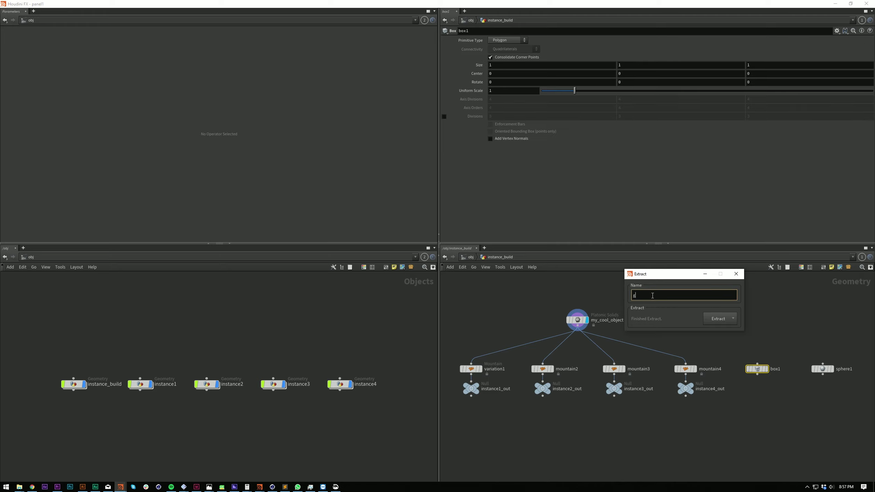
type("eo")
key("BackSpace")
key("BackSpace")
key("BackSpace")
type("scatter geo")
key("Return")
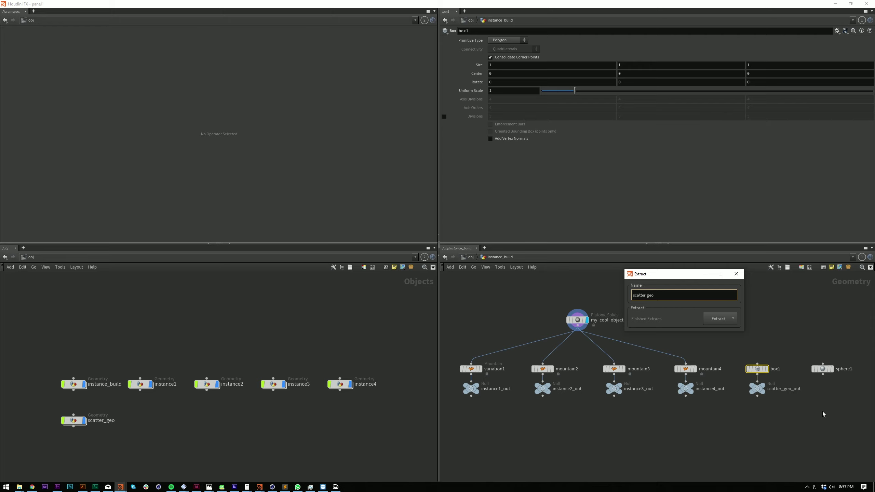
Extract sphere1 upward twice, first with the name "up" and again as "up up"
left_click(823, 369)
triple_click(653, 295)
type("u")
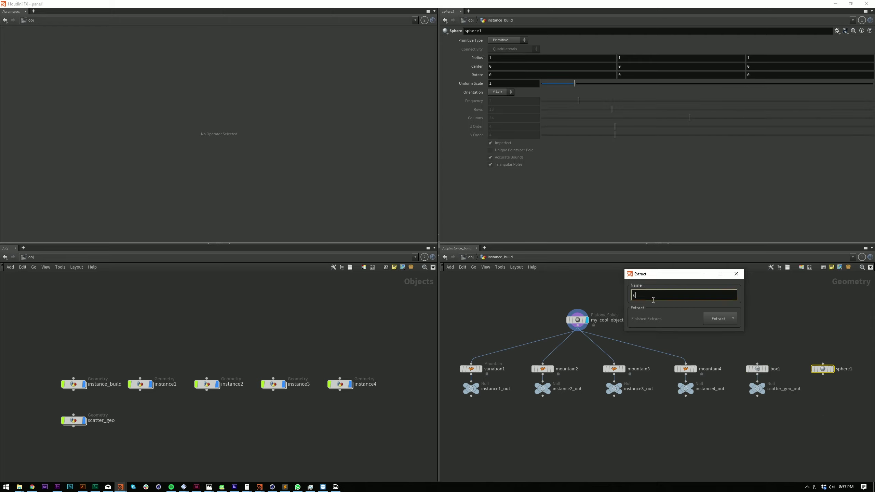
type("p")
key("Return")
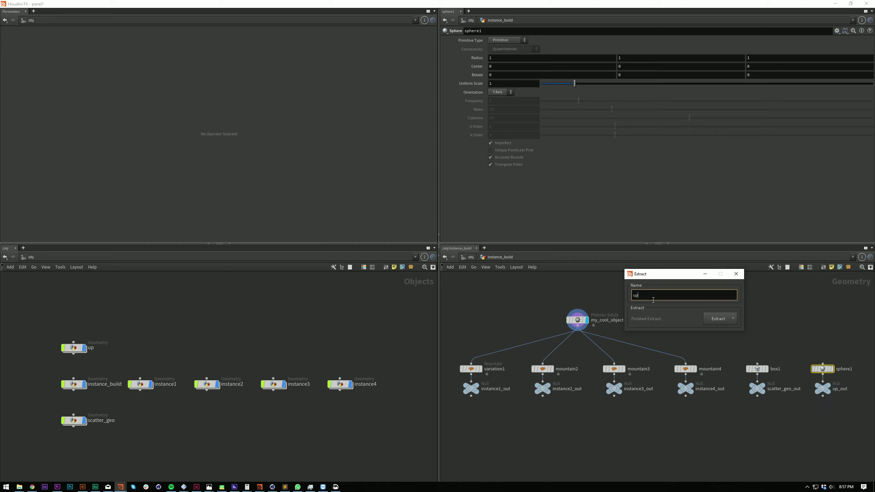
key("Return")
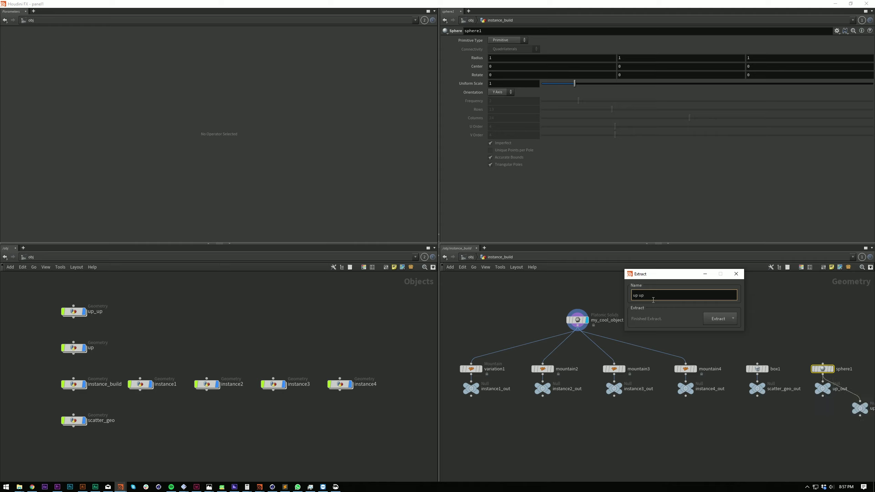
Extract sphere1 upward once more with the name "away" and close the Extract window
triple_click(653, 300)
type("away")
key("Return")
middle_click_drag(320, 348, 312, 367)
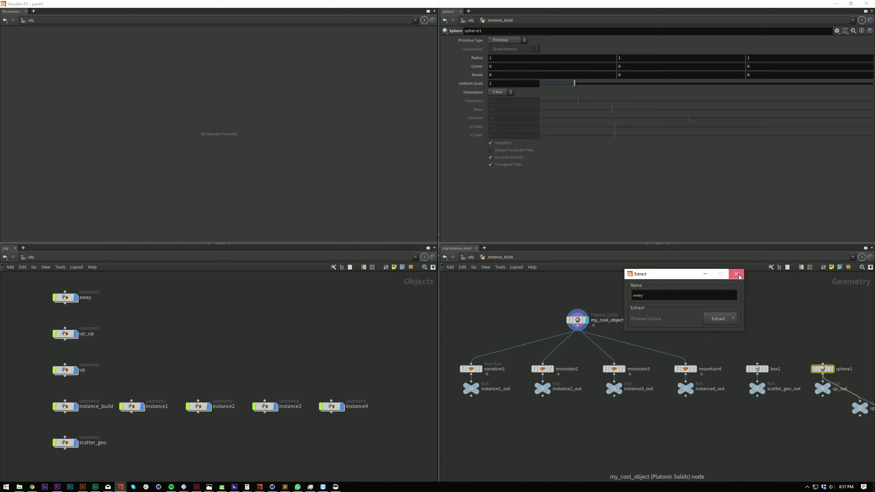
left_click(736, 274)
key("h")
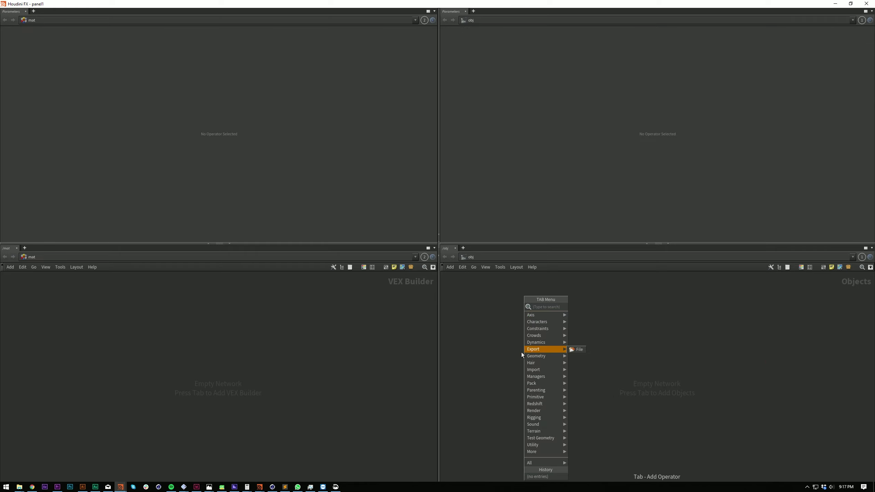
Create a geometry object in the empty object network and enter it
left_click(521, 351)
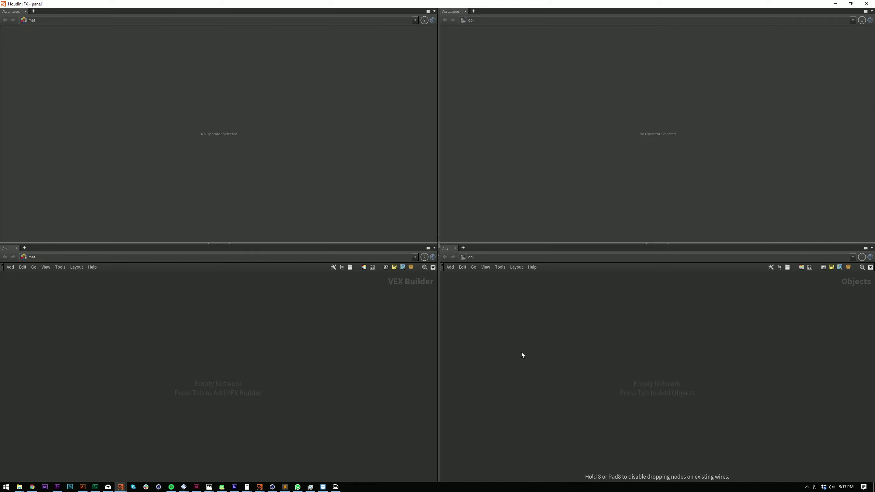
left_click(521, 352)
right_click(521, 353)
double_click(513, 349)
Review the Axis tools available in the geometry network and in the material network
key("Tab")
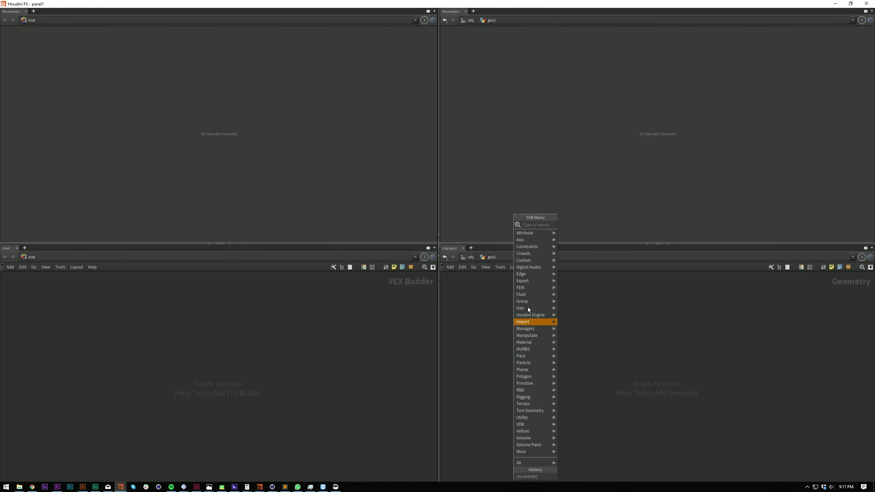
mouse_move(546, 240)
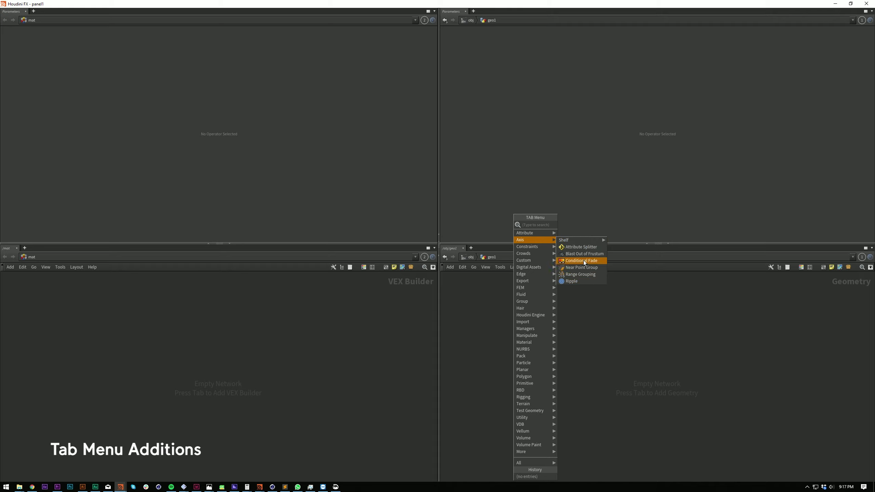
key("Escape")
key("Tab")
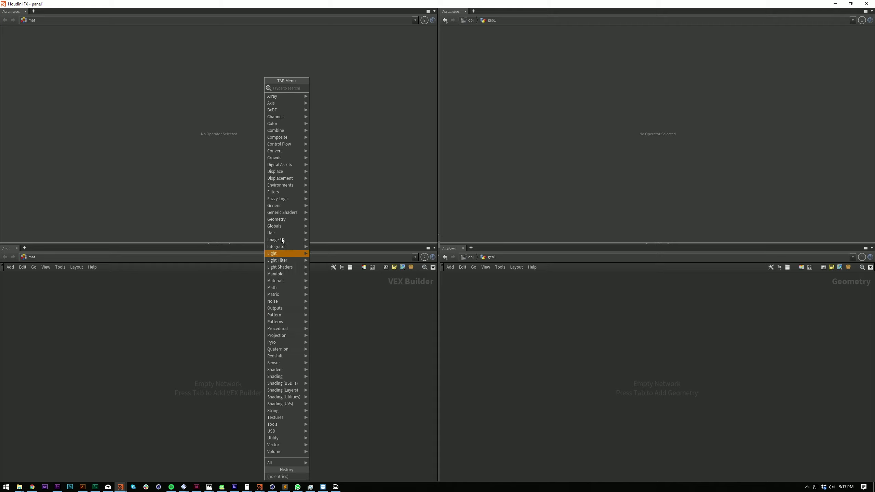
mouse_move(297, 96)
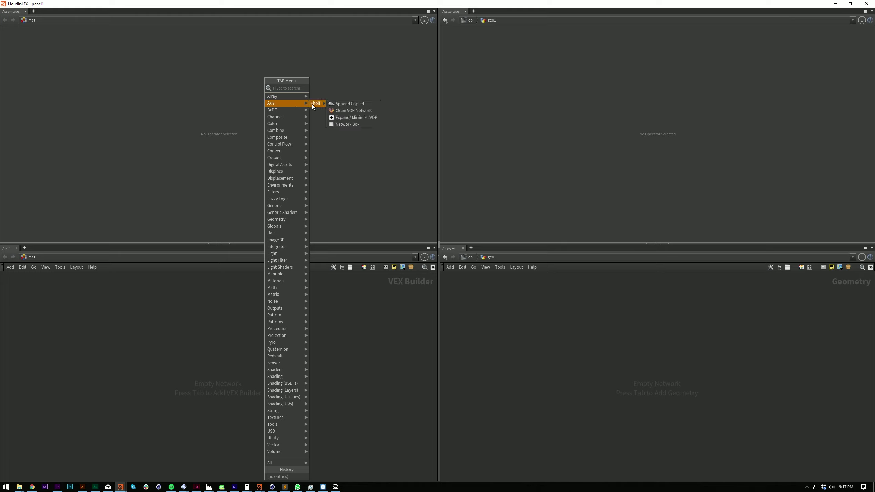
key("Escape")
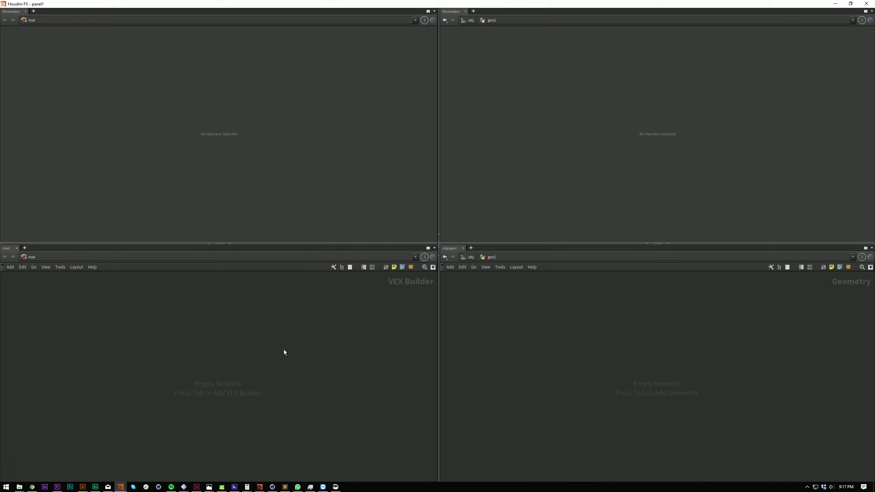
Switch the material network view to the out network and add a Term Replacer node there
left_click(30, 257)
left_click(65, 295)
key("Tab")
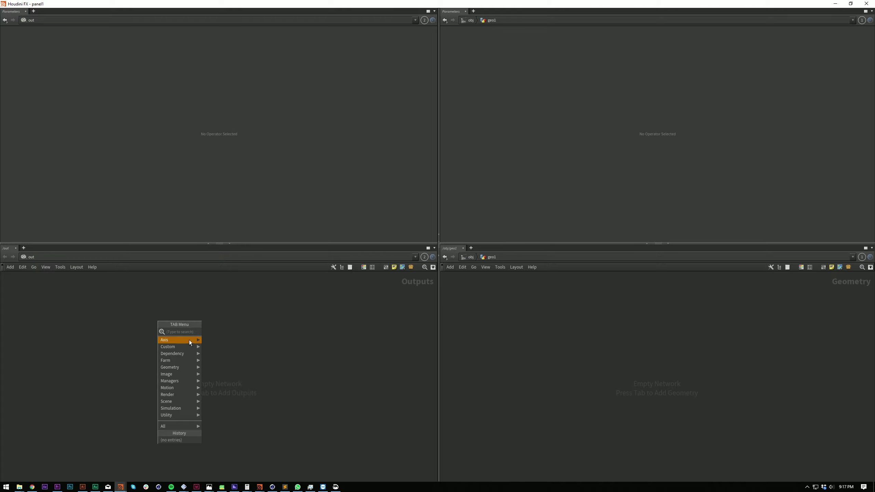
mouse_move(189, 340)
left_click(221, 347)
left_click(179, 338)
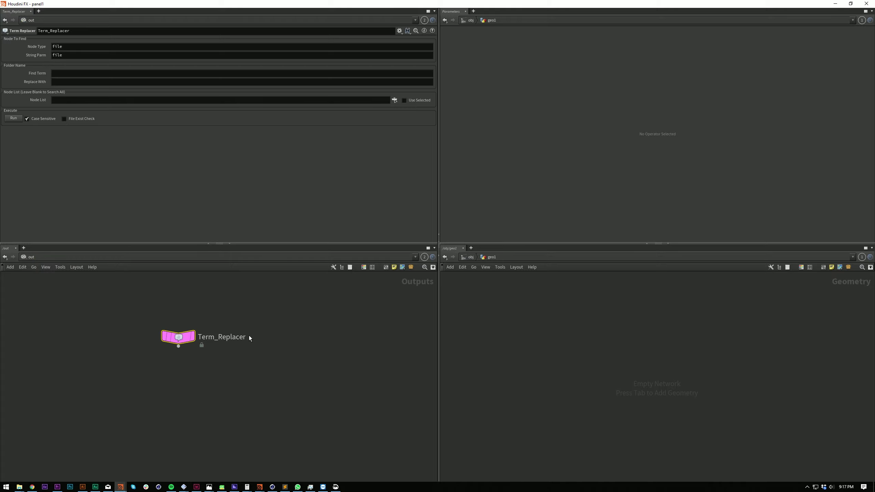
Add another Axis tool node beside Term_Replacer in the out network and select each of the two nodes in turn
key("Tab")
mouse_move(293, 366)
left_click(334, 370)
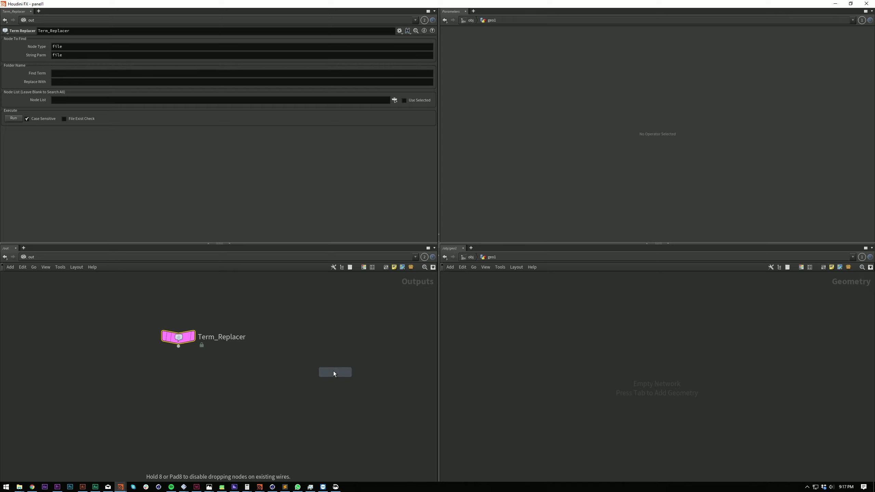
left_click(272, 339)
left_click_drag(214, 362, 150, 318)
left_click_drag(259, 379, 307, 331)
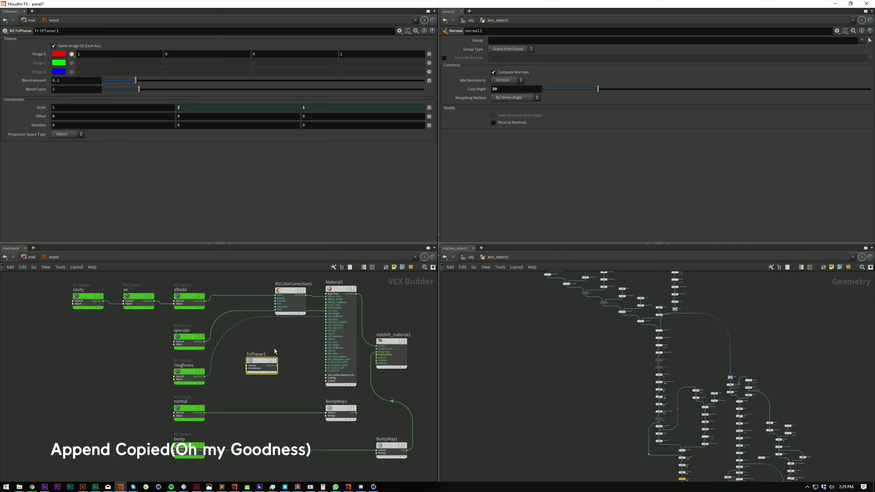
Cut the TriPlanar1 node and use Append Copied on the albedo, specular, roughness, normal and bump texture nodes
key("Delete")
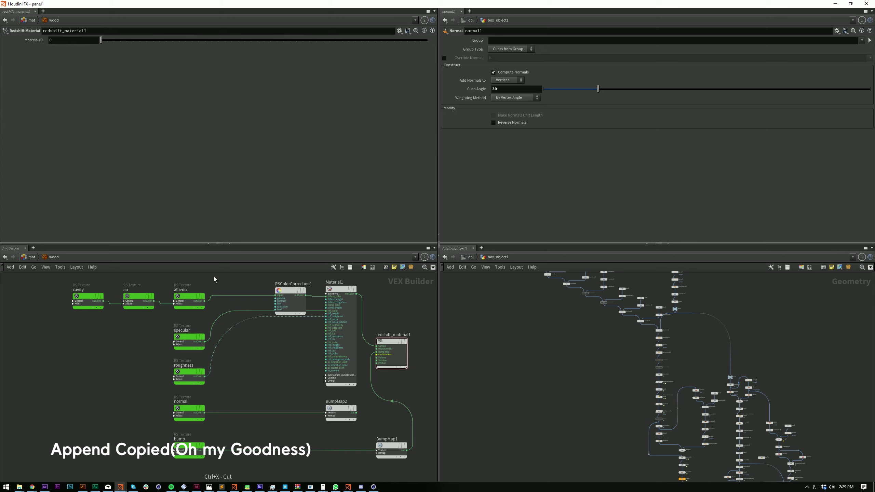
left_click_drag(213, 276, 159, 459)
key("Tab")
type("app")
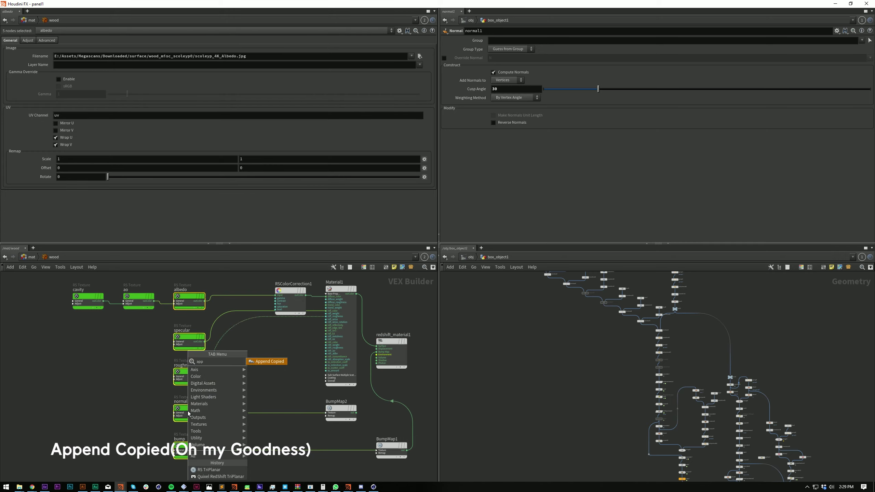
key("Return")
left_click(283, 384)
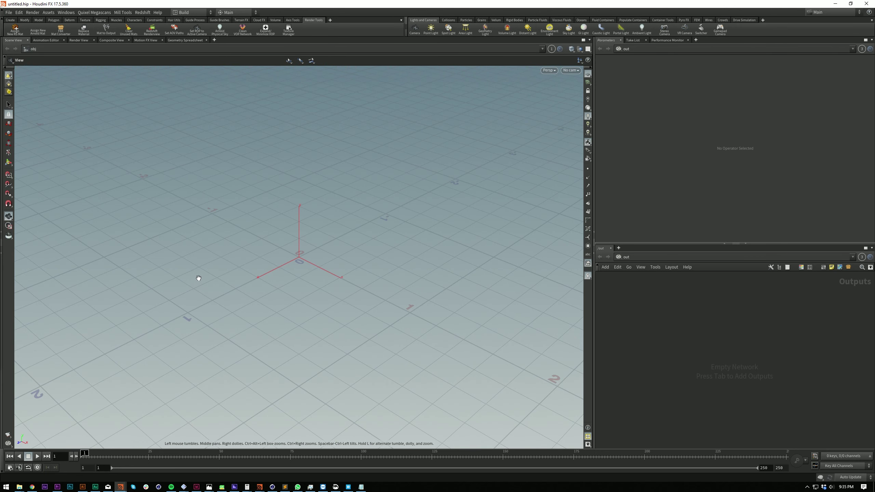
Open the File Replace tool, list the files of the /Mat network and clear the row selection
left_click(287, 33)
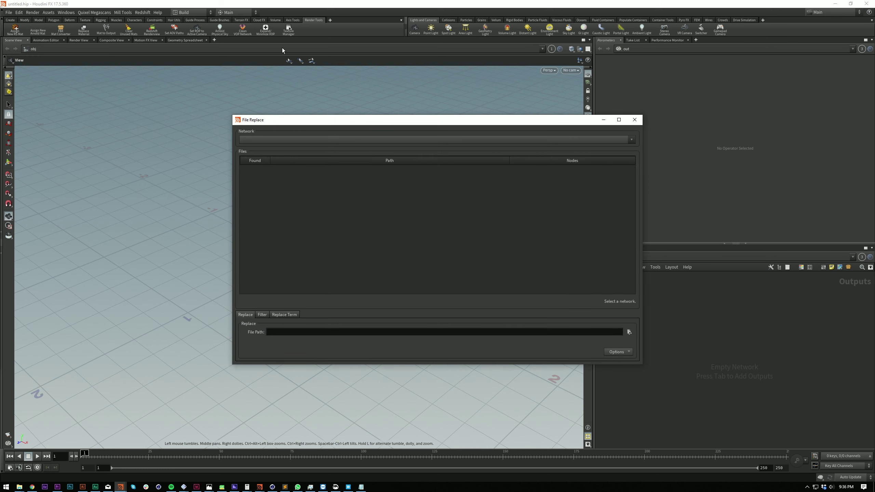
left_click(270, 136)
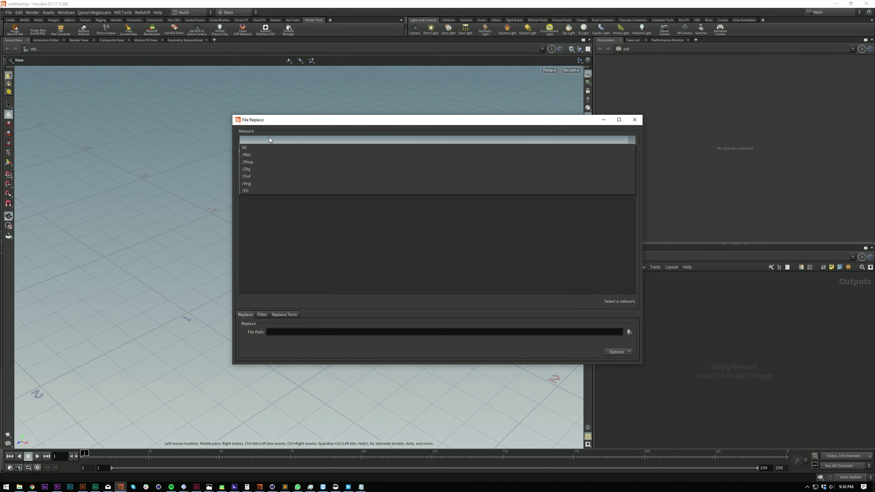
left_click(259, 156)
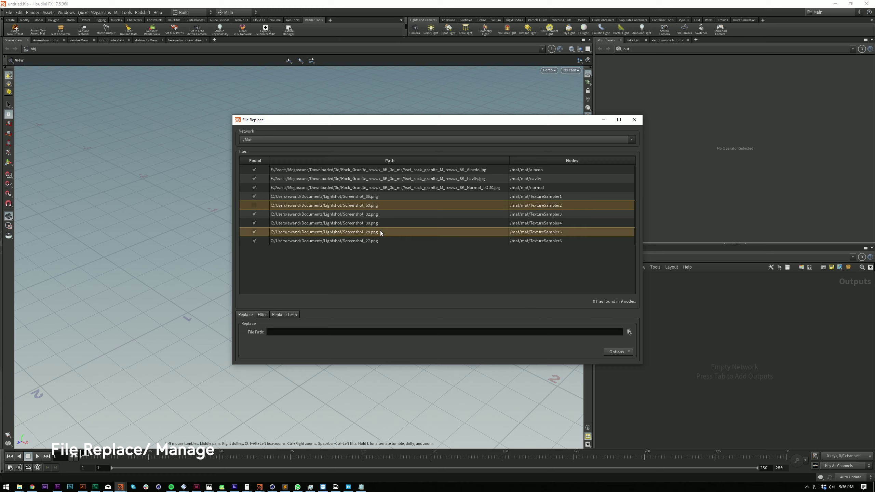
left_click(622, 352)
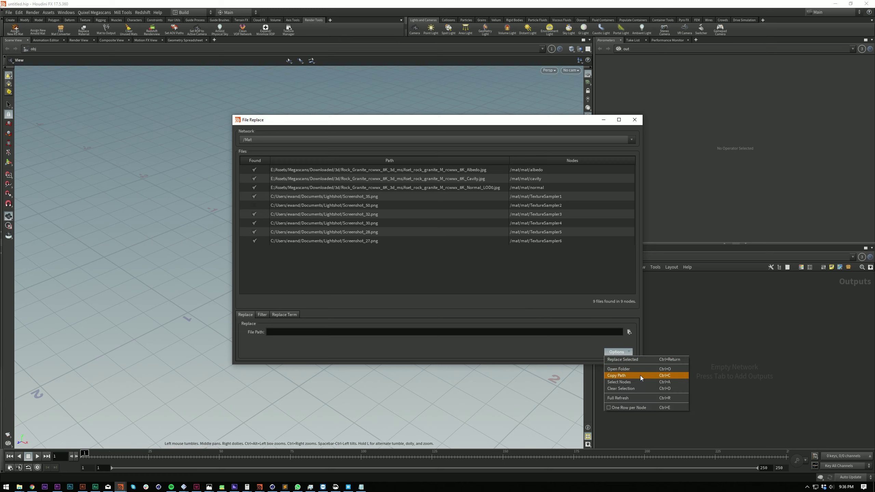
left_click(641, 388)
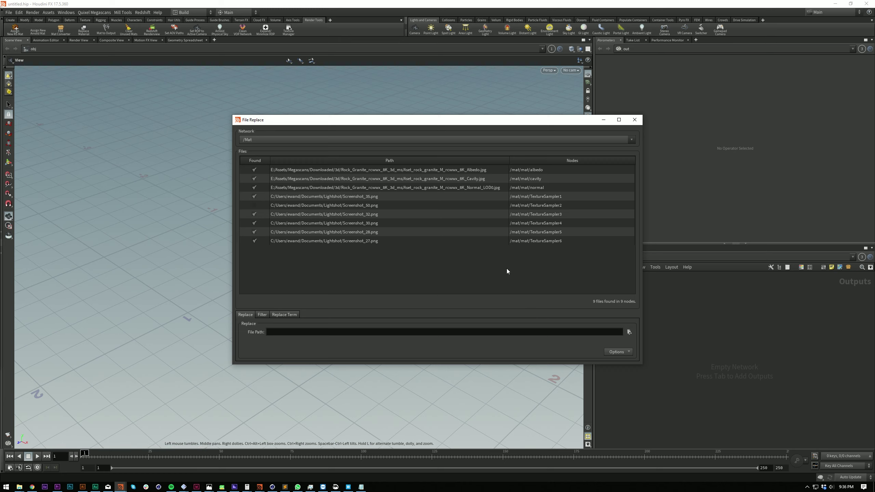
Copy the path of Screenshot_35.png and replace the paths of the TextureSampler2 to TextureSampler6 rows with it
left_click(352, 196)
left_click(619, 351)
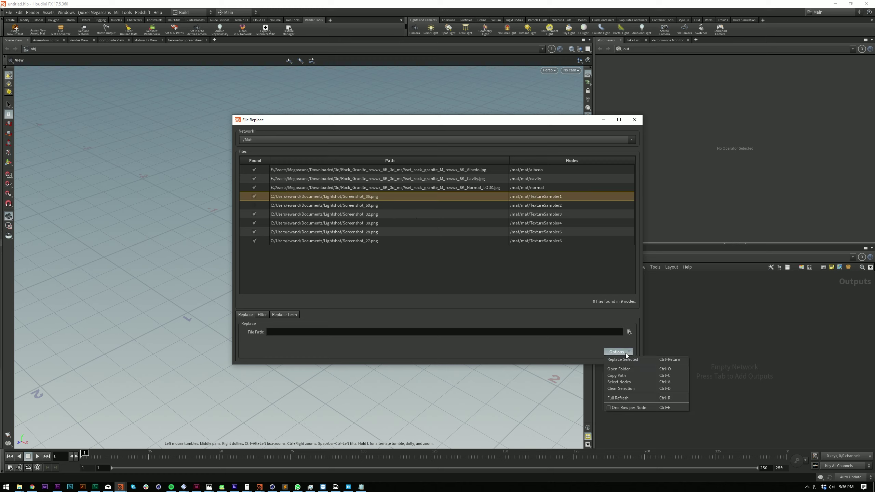
left_click(620, 376)
left_click_drag(324, 202, 324, 241)
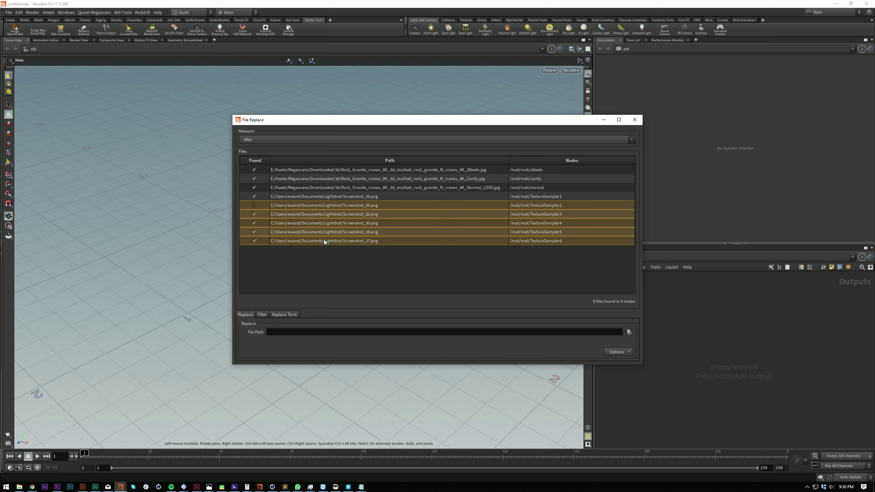
left_click(317, 332)
type("C:/Users/ewand/Documents/Lightshot/Screenshot_35.png")
left_click(617, 352)
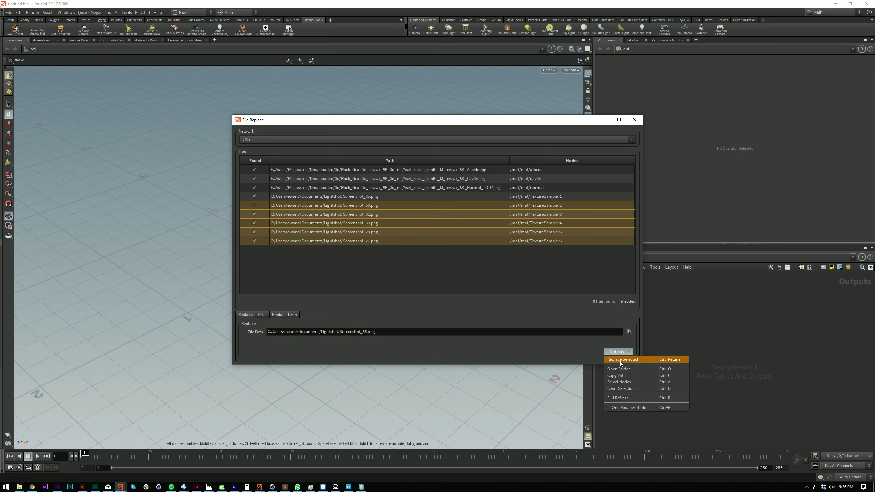
left_click(620, 361)
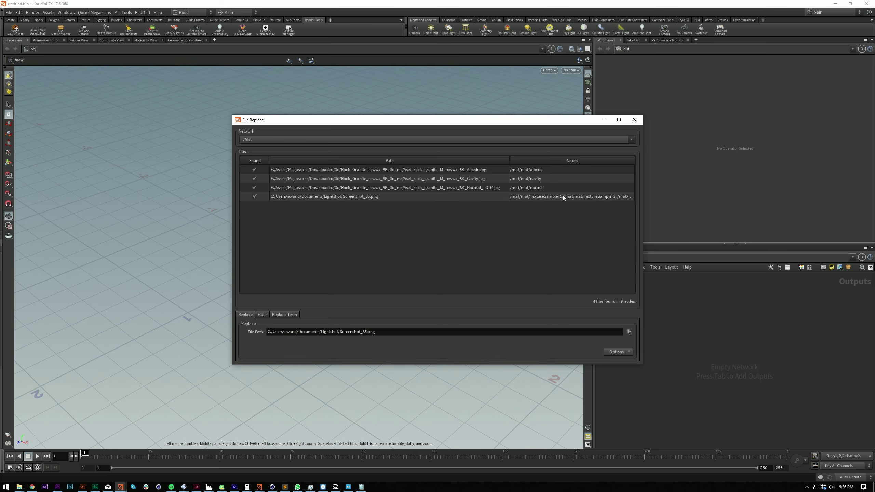
Toggle One Row per Node repeatedly to compare the per-node and grouped file lists, ending with the grouped list
key("ctrl+e")
key("ctrl+e")
key("ctrl+e")
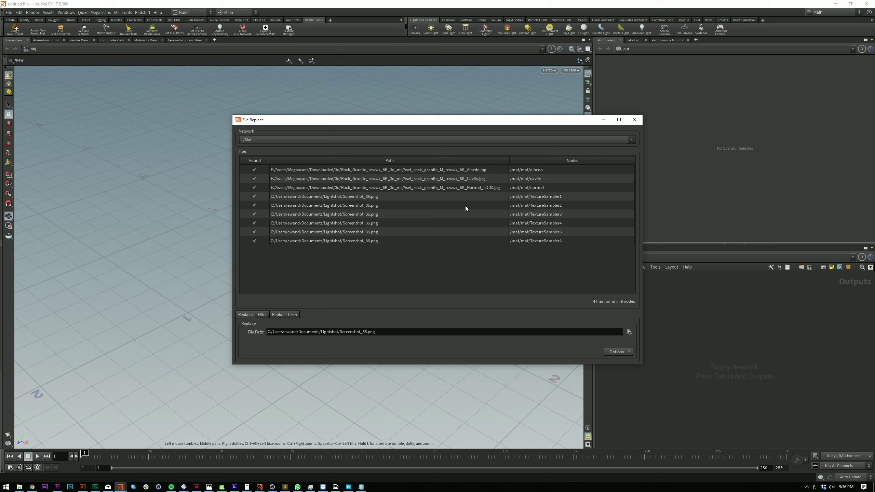
left_click(616, 351)
left_click(631, 409)
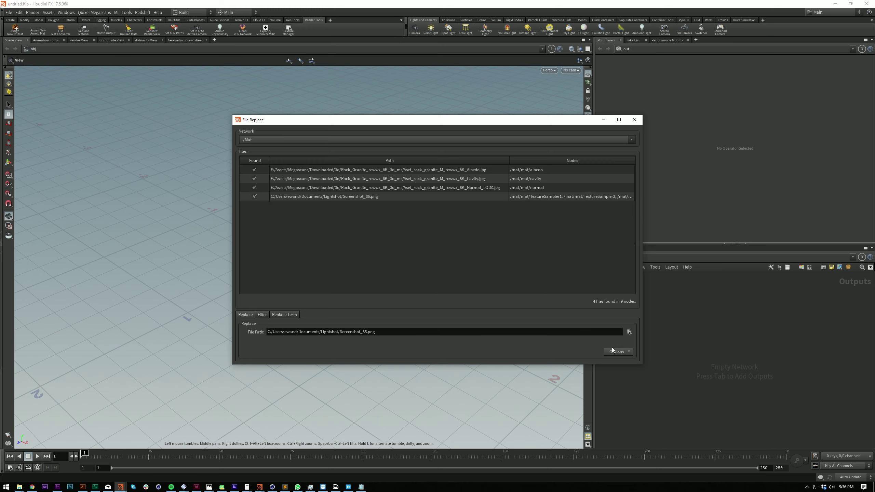
left_click(617, 351)
left_click(627, 408)
left_click(610, 352)
left_click(622, 408)
Filter the file list to paths starting with E and clear that filter again
left_click(423, 188)
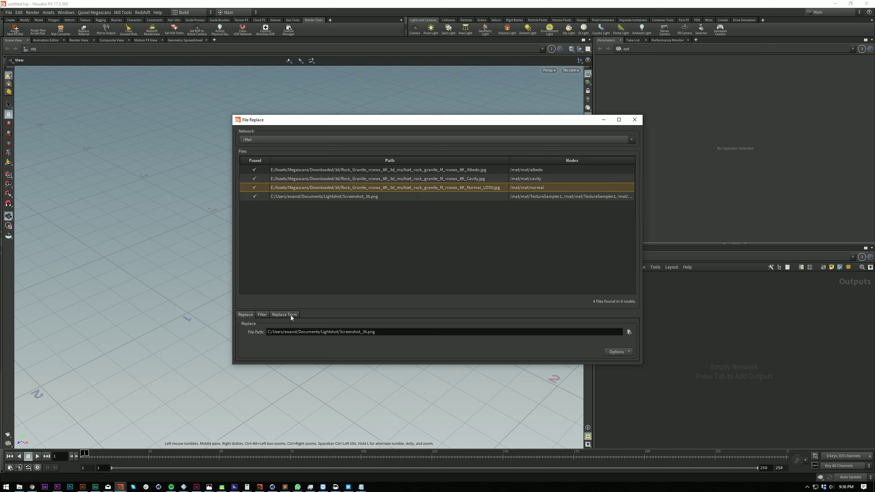
left_click(262, 315)
left_click(280, 330)
type("E")
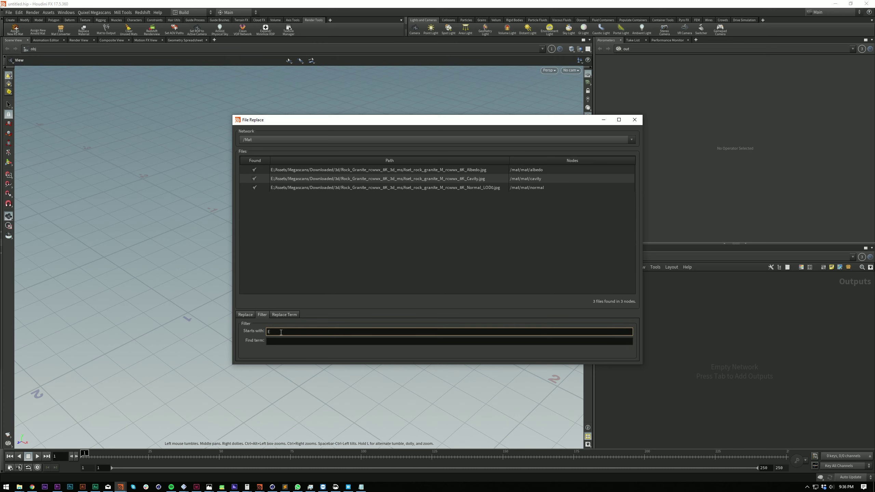
key("BackSpace")
Filter the file list by the find term LOD and clear the term again
left_click(294, 340)
type("LOD")
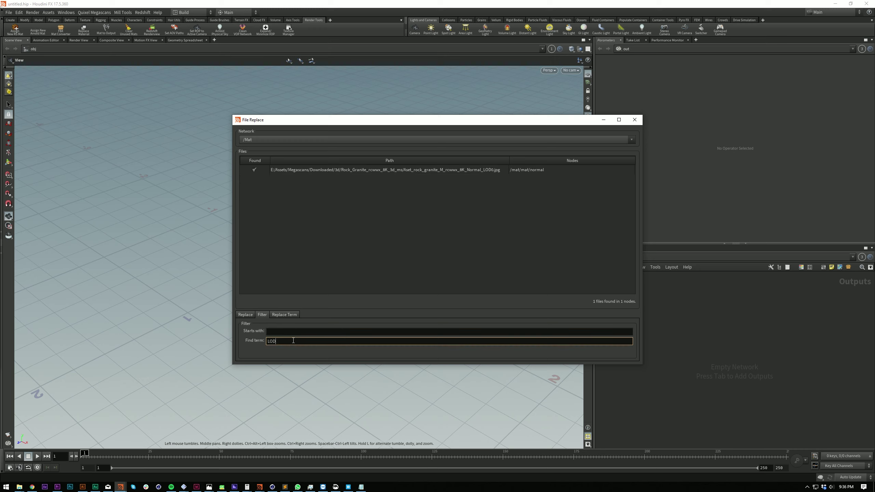
key("BackSpace")
key("BackSpace")
key("BackSpace")
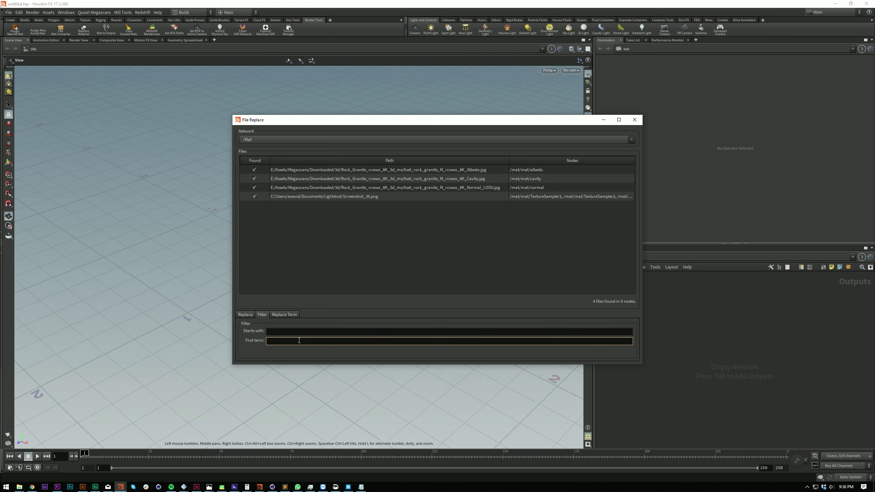
Replace the term LOD0 with LOD3 in the normal texture's path and close the File Replace window
left_click(286, 314)
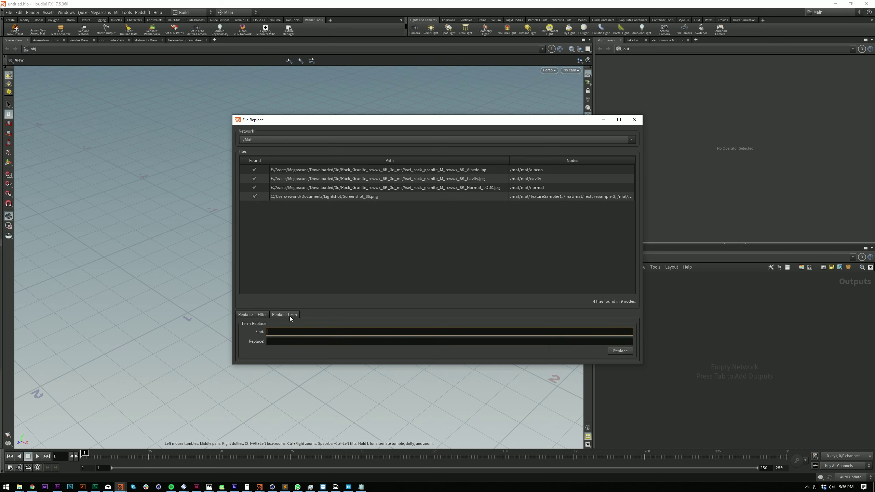
left_click(370, 187)
left_click(280, 333)
type("LOD")
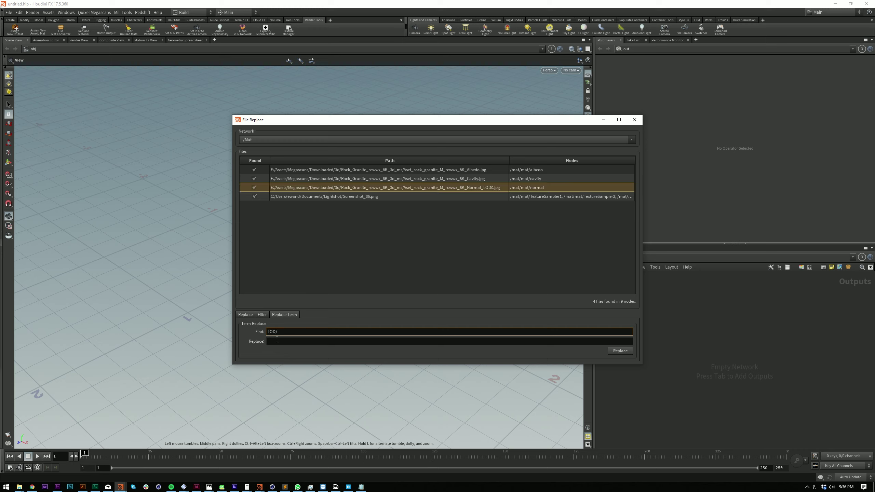
type("0")
left_click(276, 341)
type("LOD3")
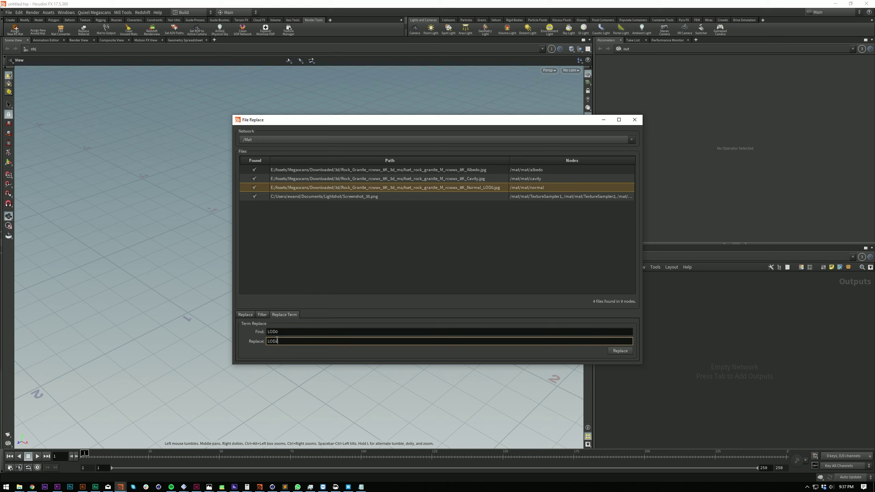
left_click(614, 352)
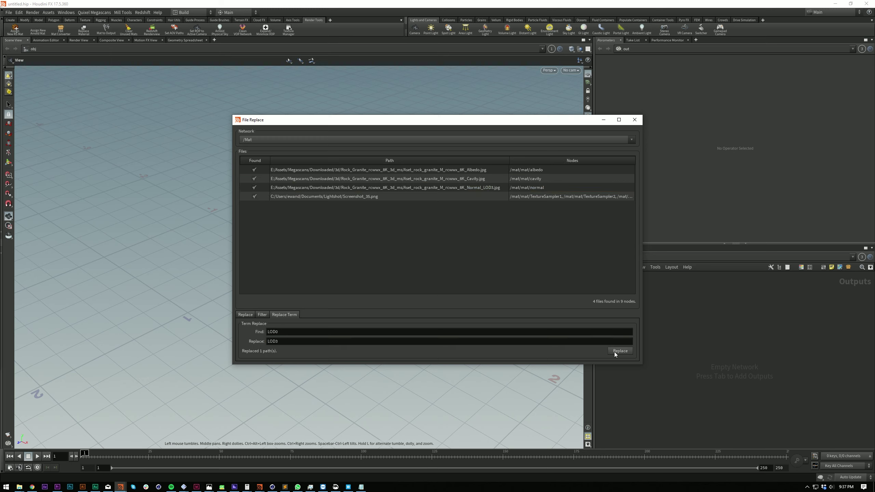
left_click(635, 120)
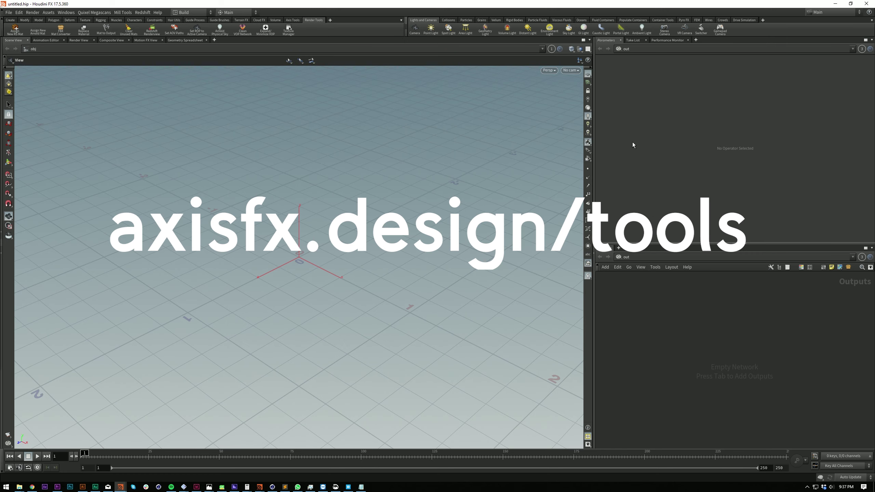
Add a Texture Manager pane tab beside the out network and list the /Mat network's files in it
left_click(619, 249)
mouse_move(648, 261)
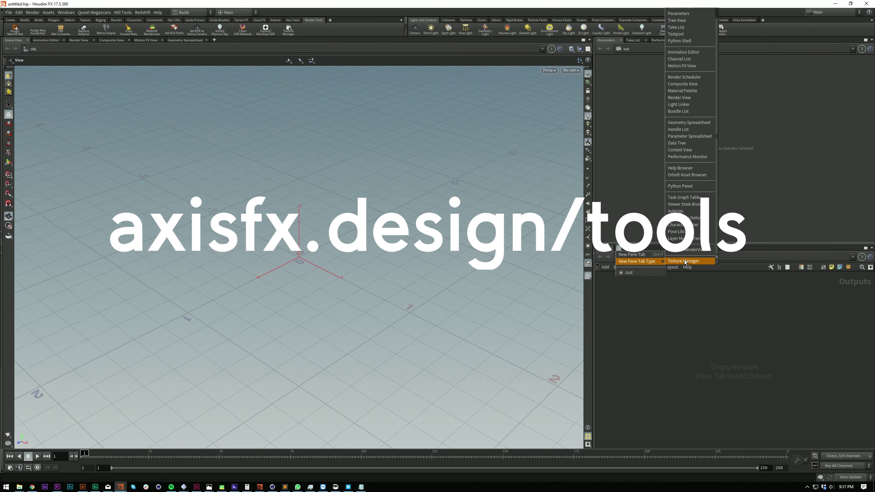
left_click(684, 261)
left_click(673, 268)
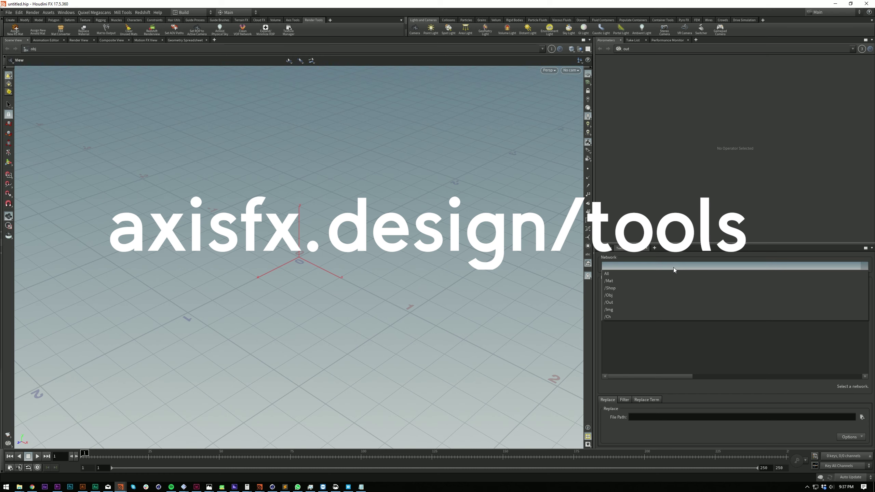
left_click(660, 282)
left_click_drag(659, 323, 659, 296)
left_click_drag(695, 377, 643, 377)
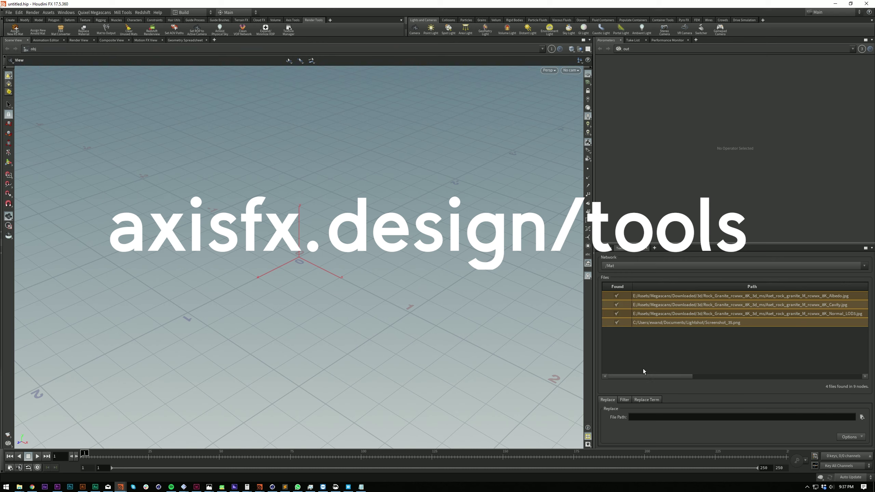
left_click(664, 346)
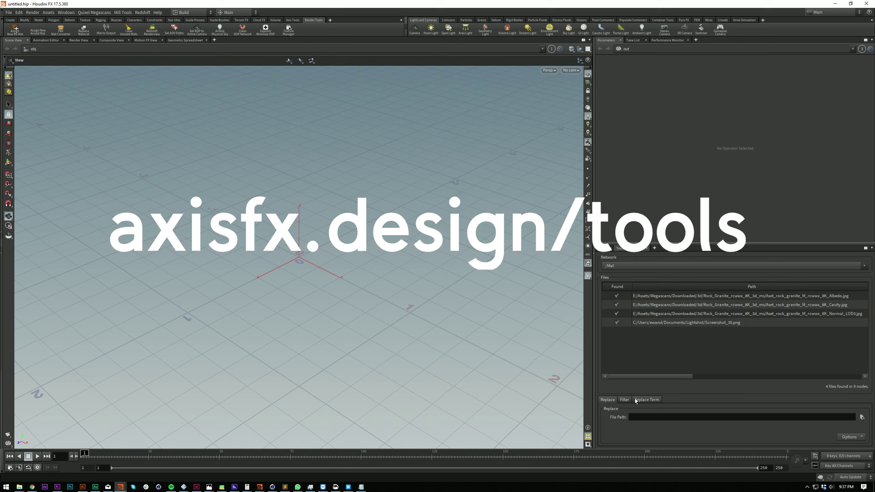